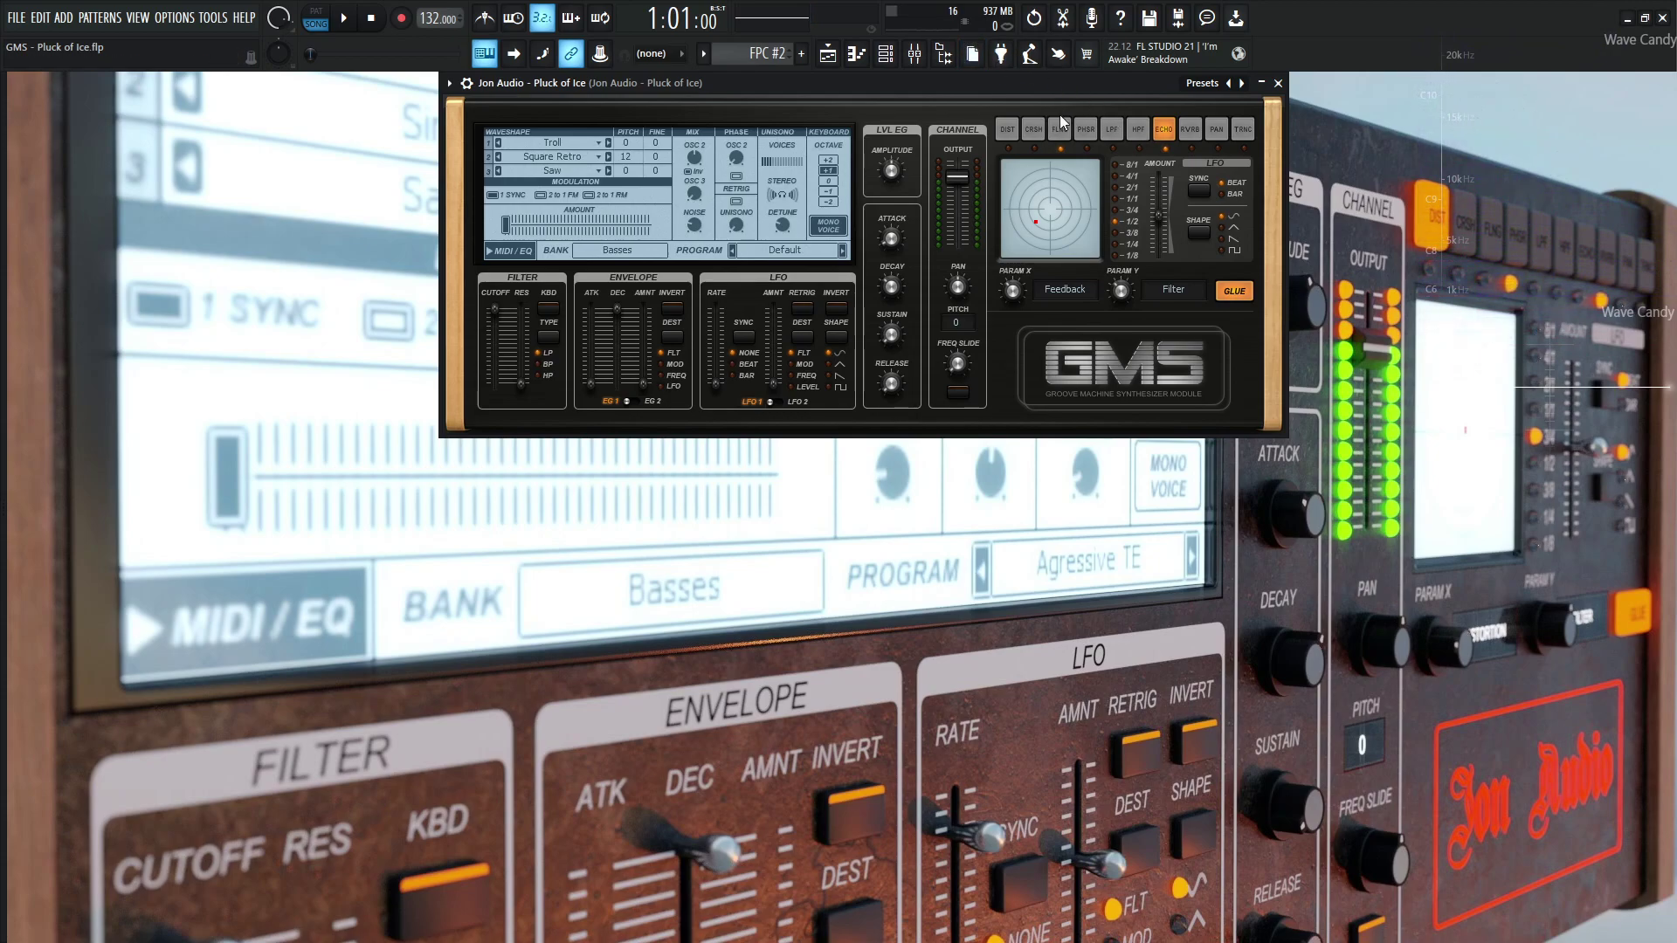
Try the arpeggiator direction options in the Pluck of Ice channel settings and return to the GMS synth interface
left_click(468, 84)
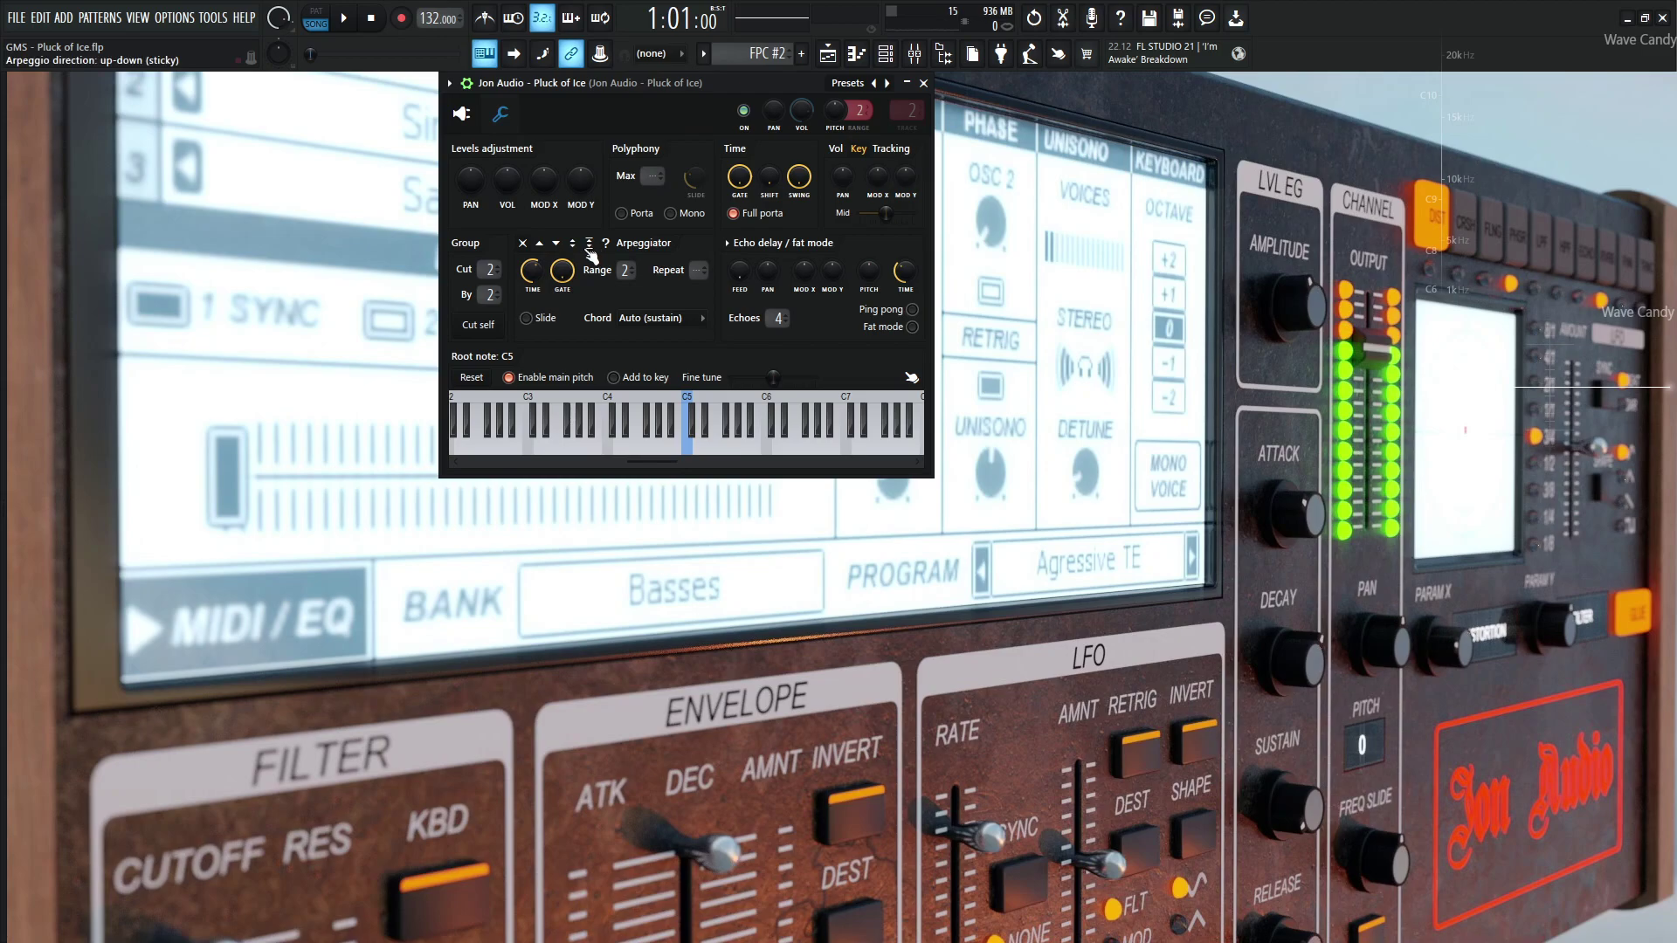
left_click(556, 243)
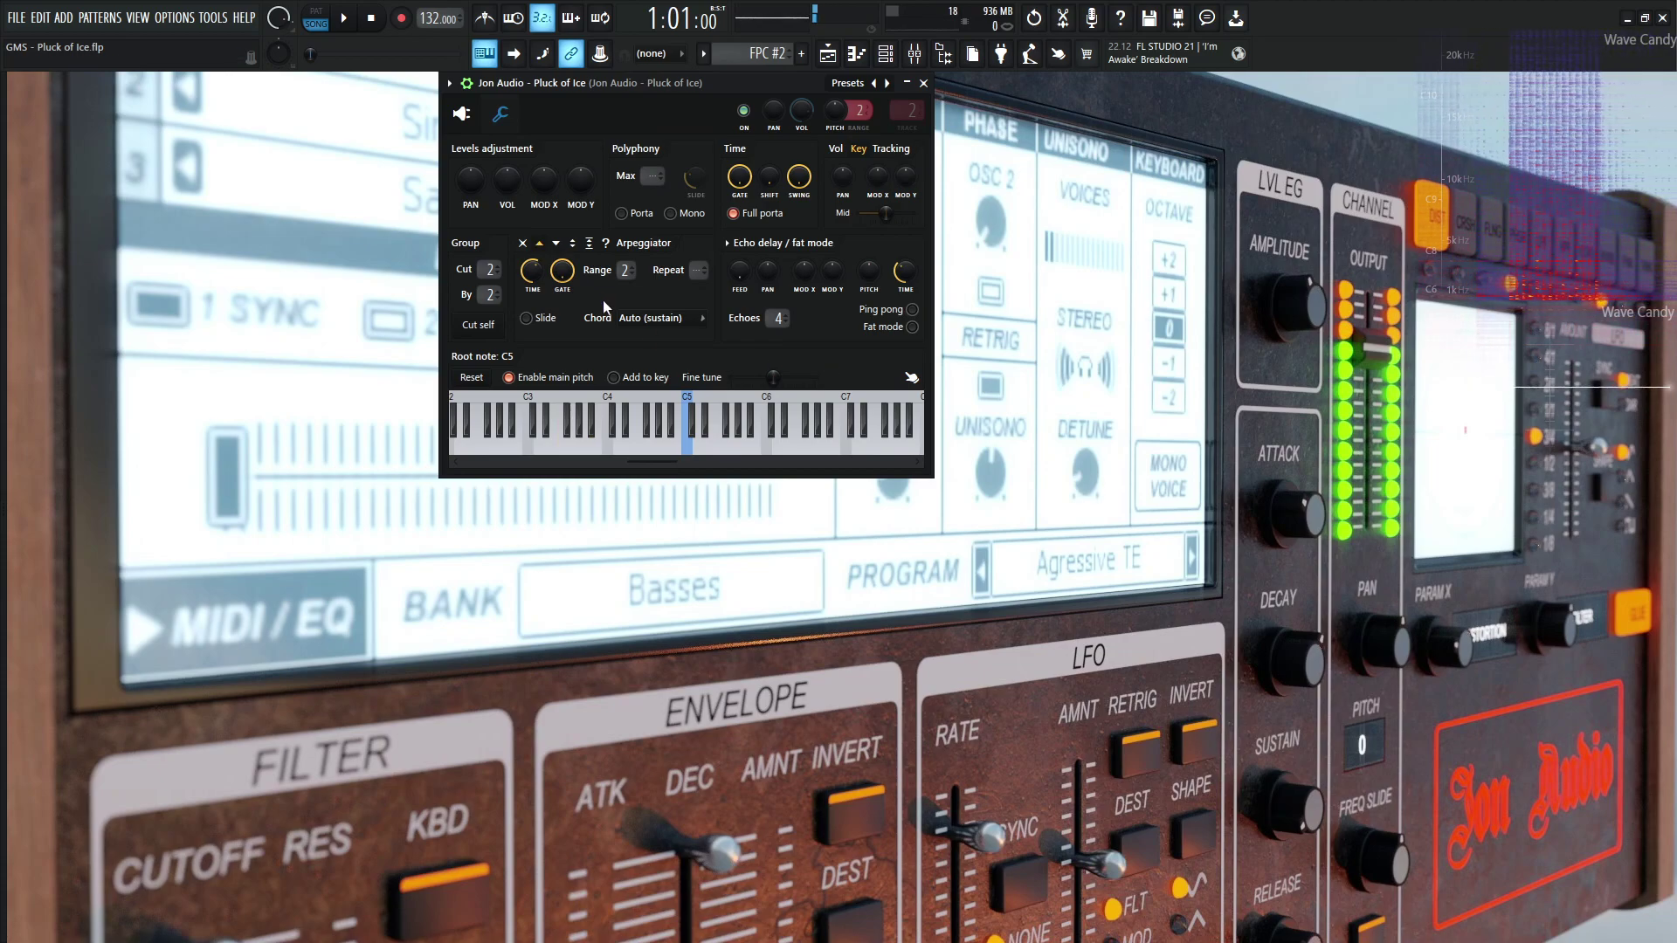
left_click(557, 244)
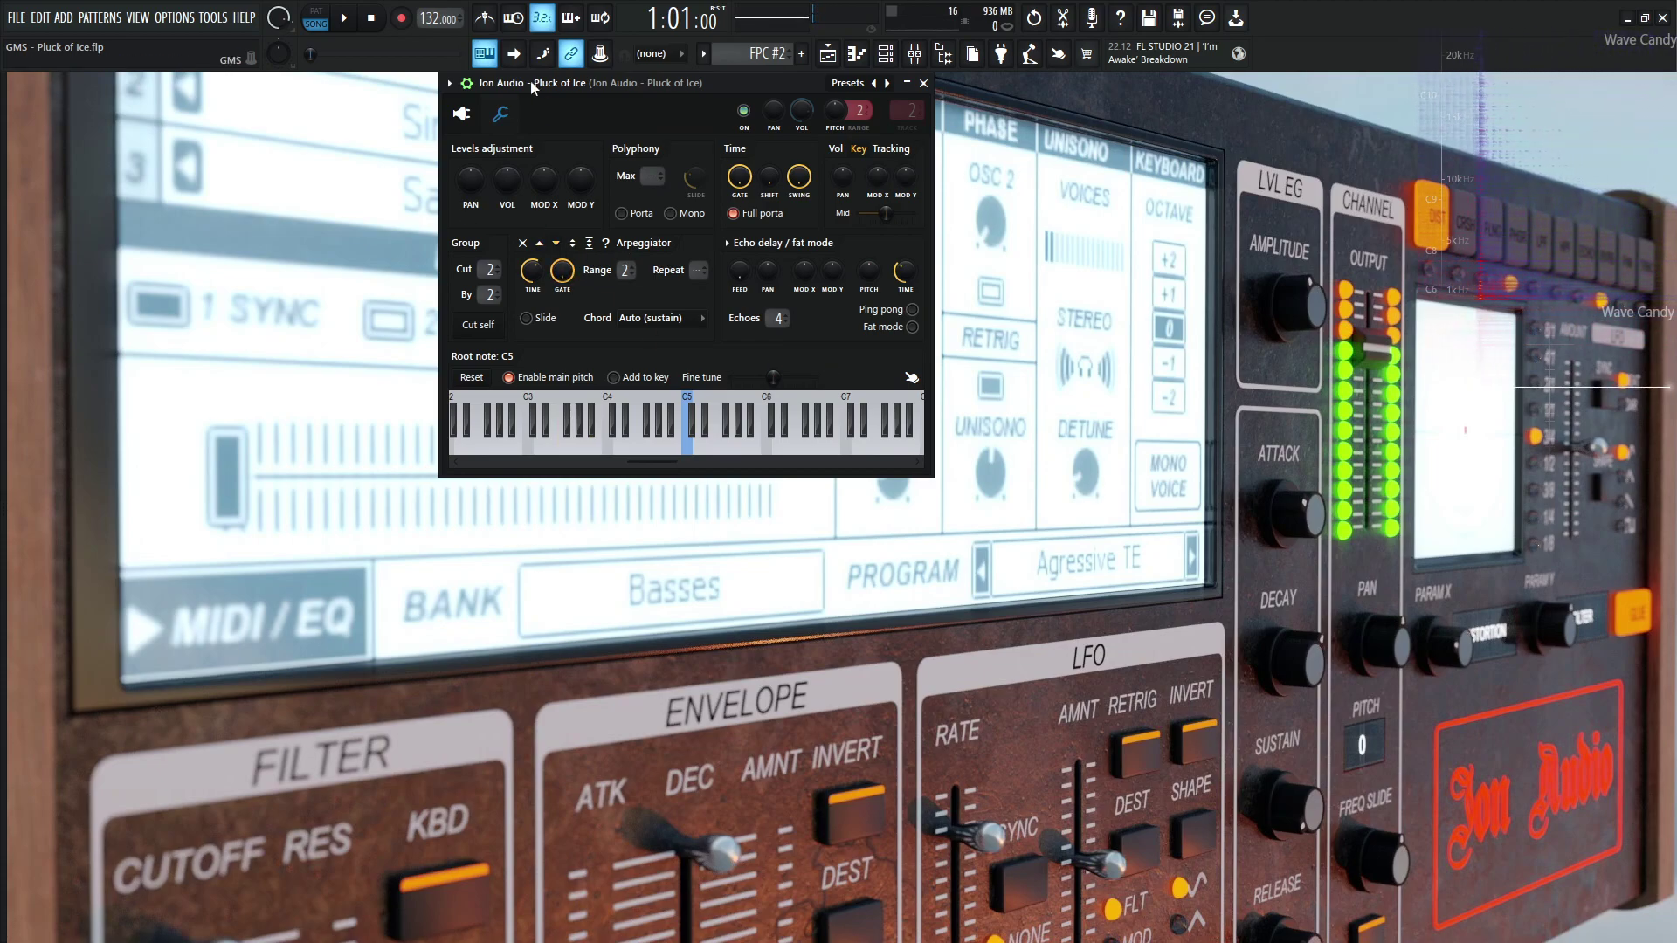
left_click(461, 114)
left_click(467, 83)
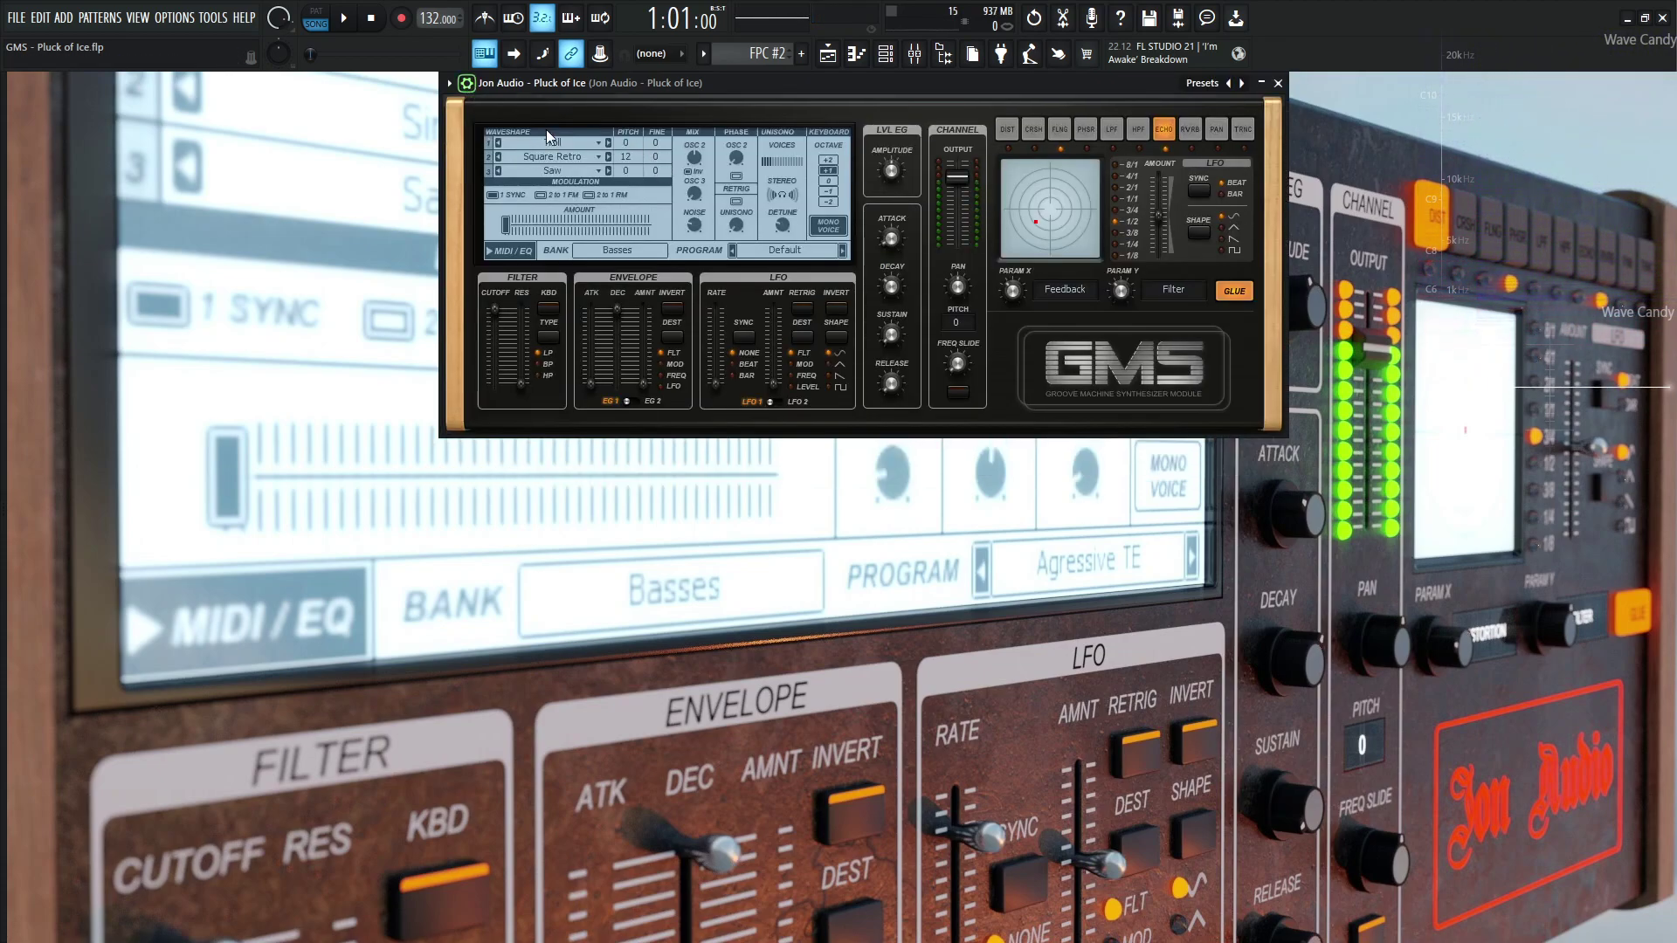
Open Fruity Balance from the Pluck of Ice mixer track and expand that track's Volume automation in the playlist
key("F9")
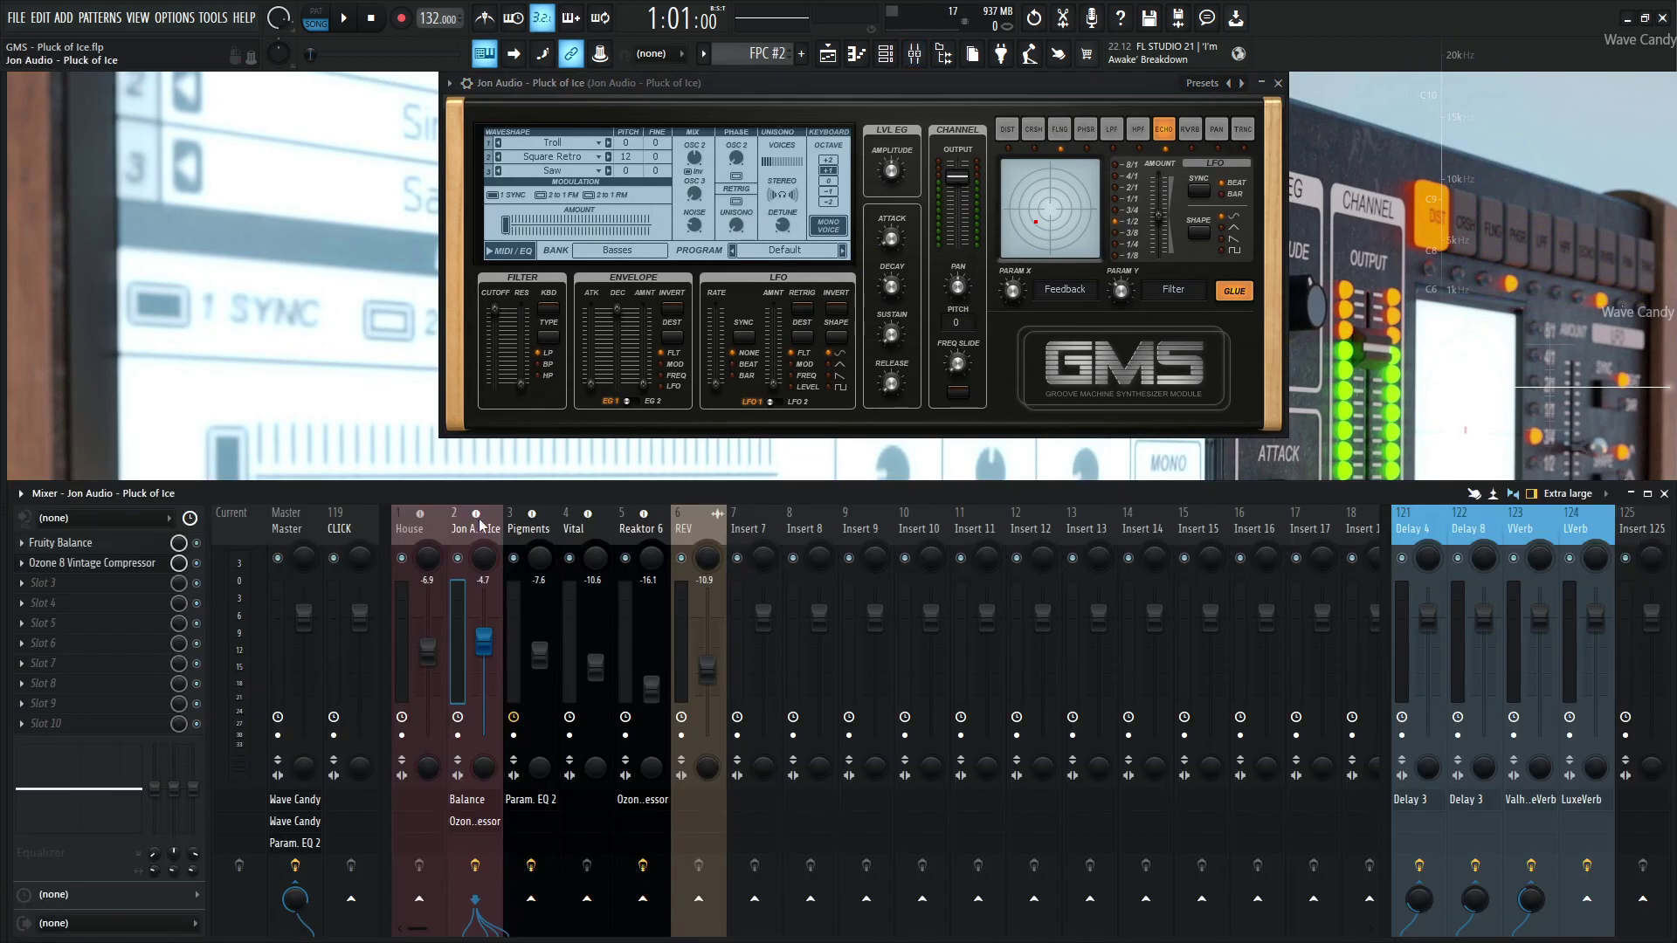
left_click(128, 547)
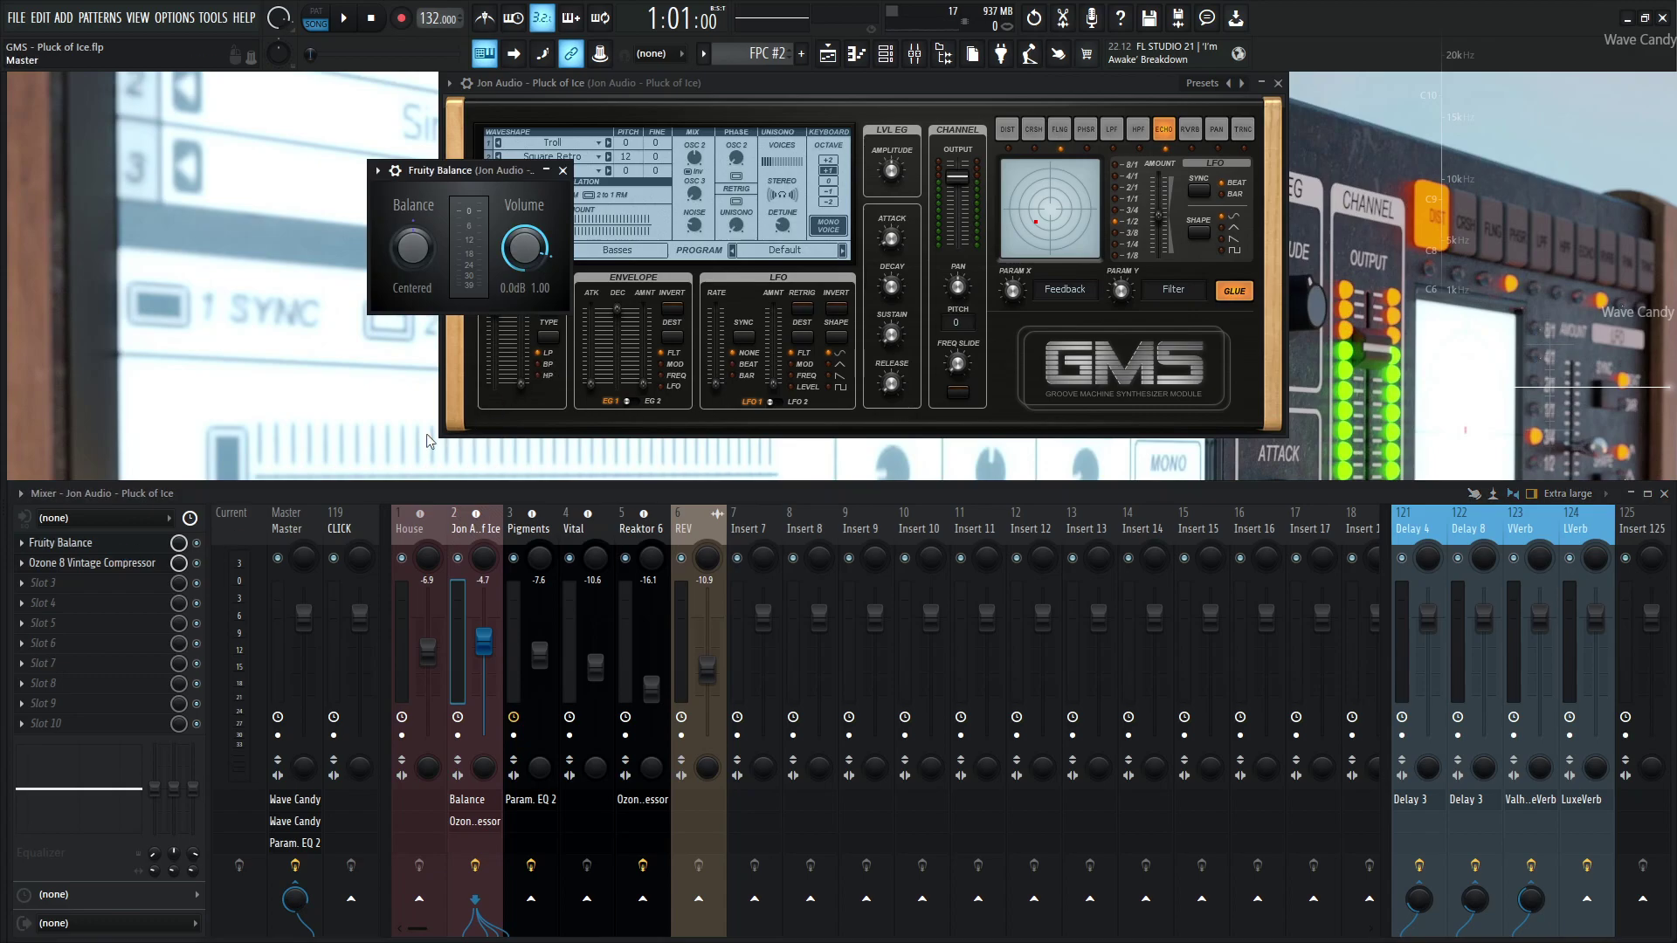
key("F5")
left_click(721, 223)
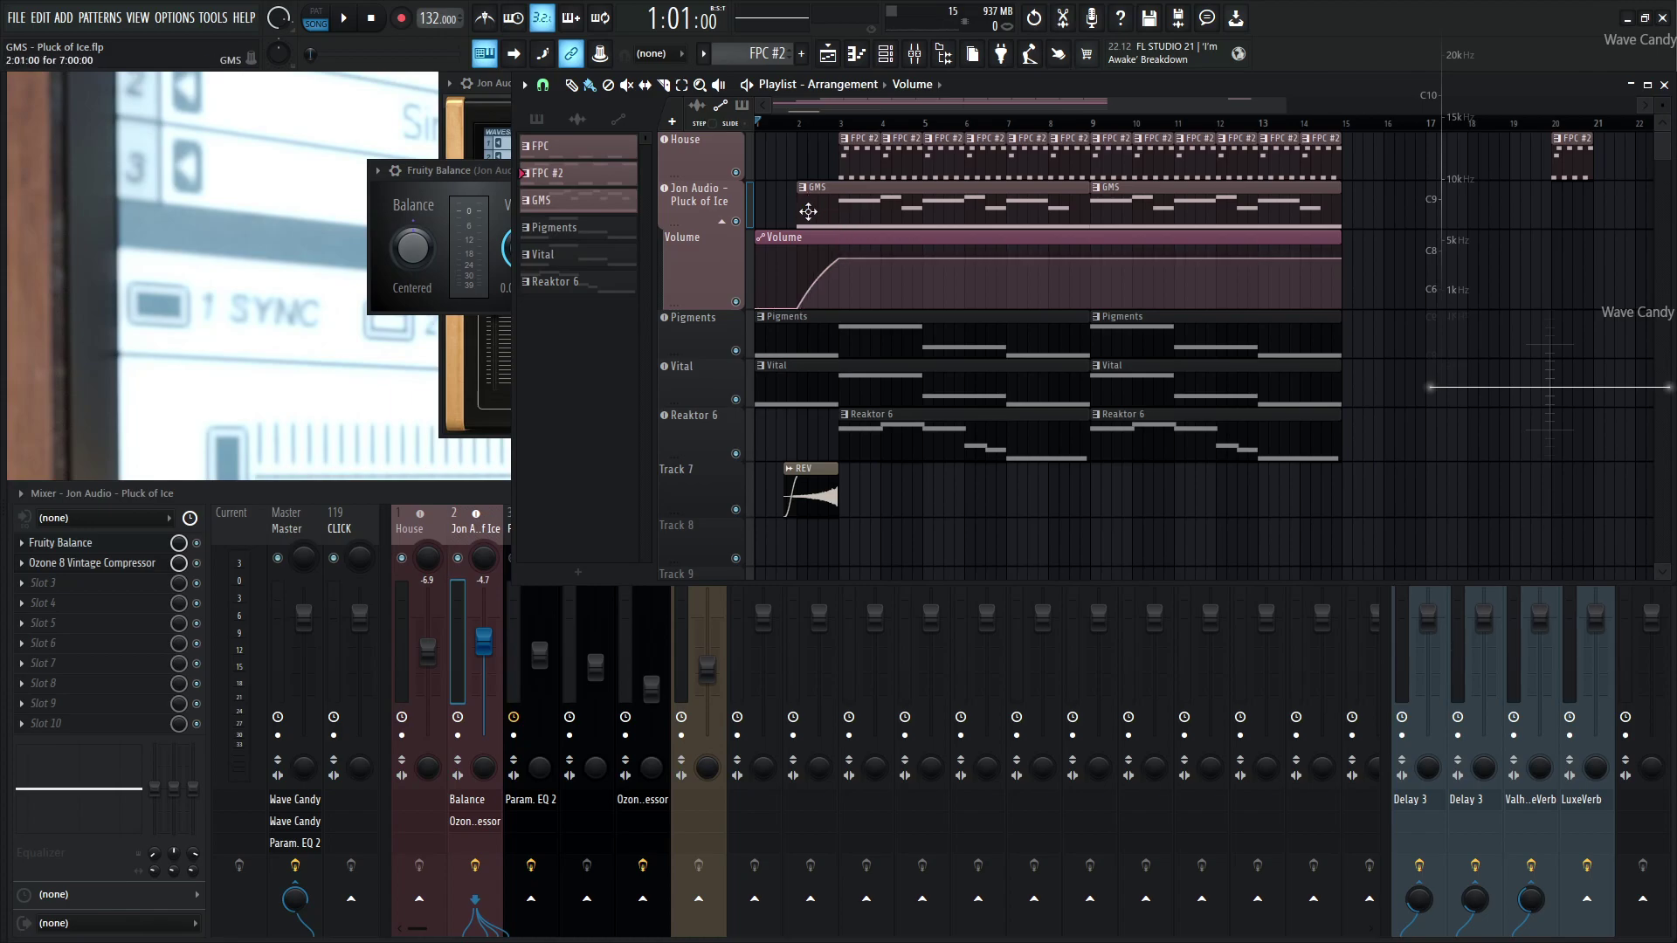
Play the arrangement from the start twice to hear the Volume automation on the Pluck of Ice track
key("space")
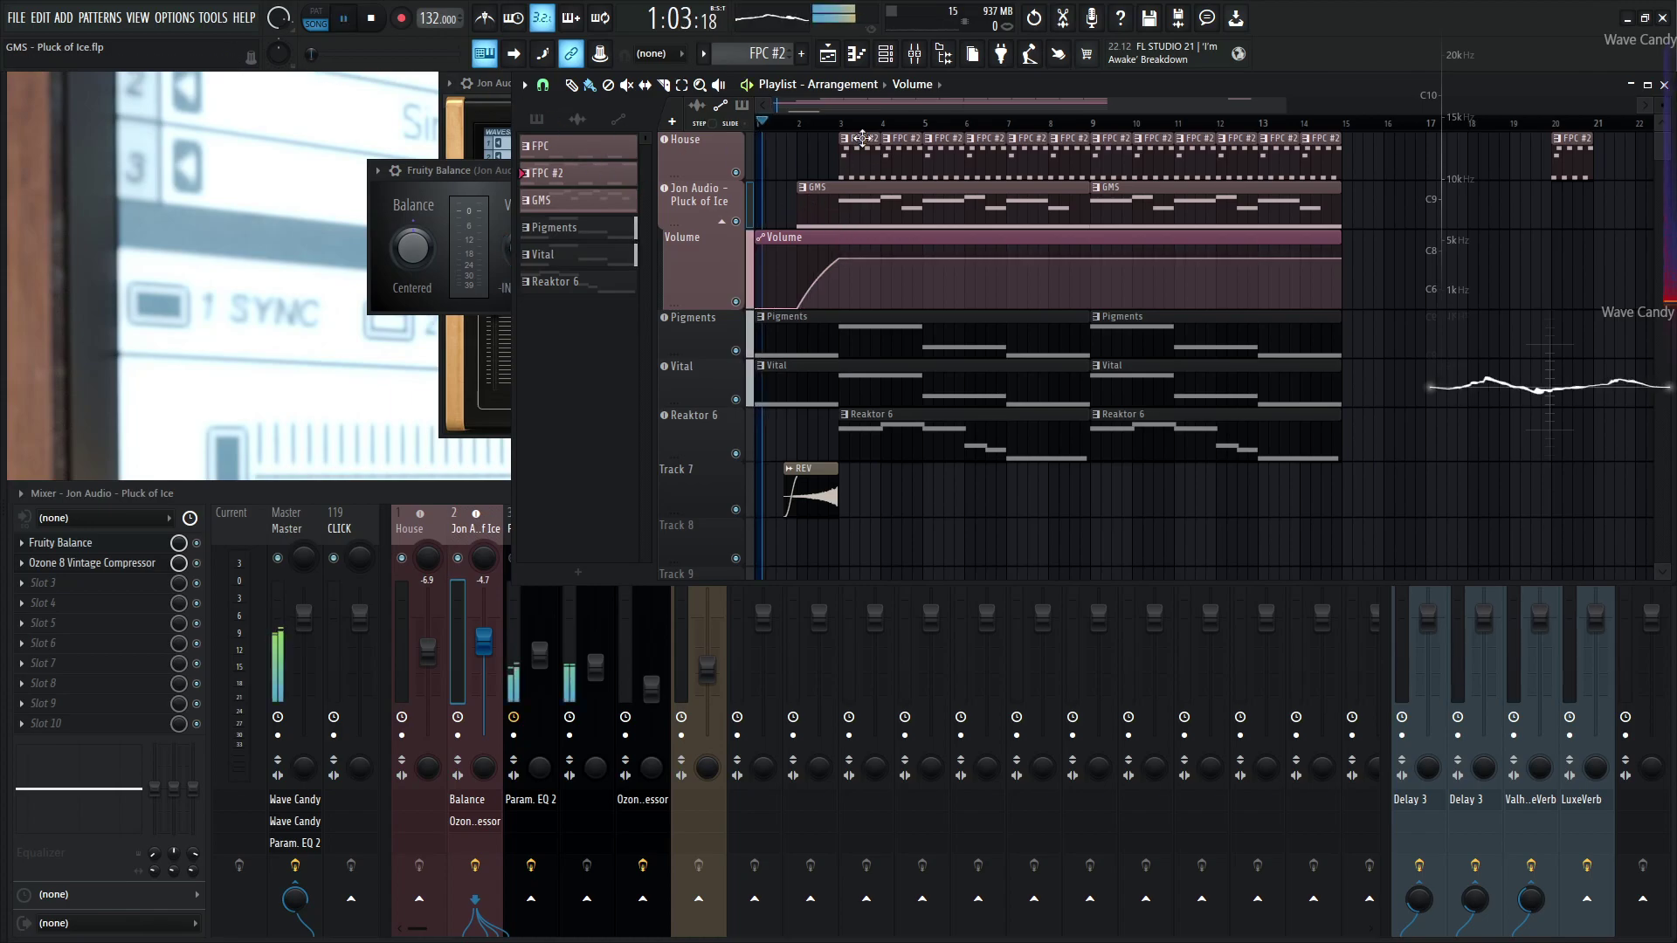
key("space")
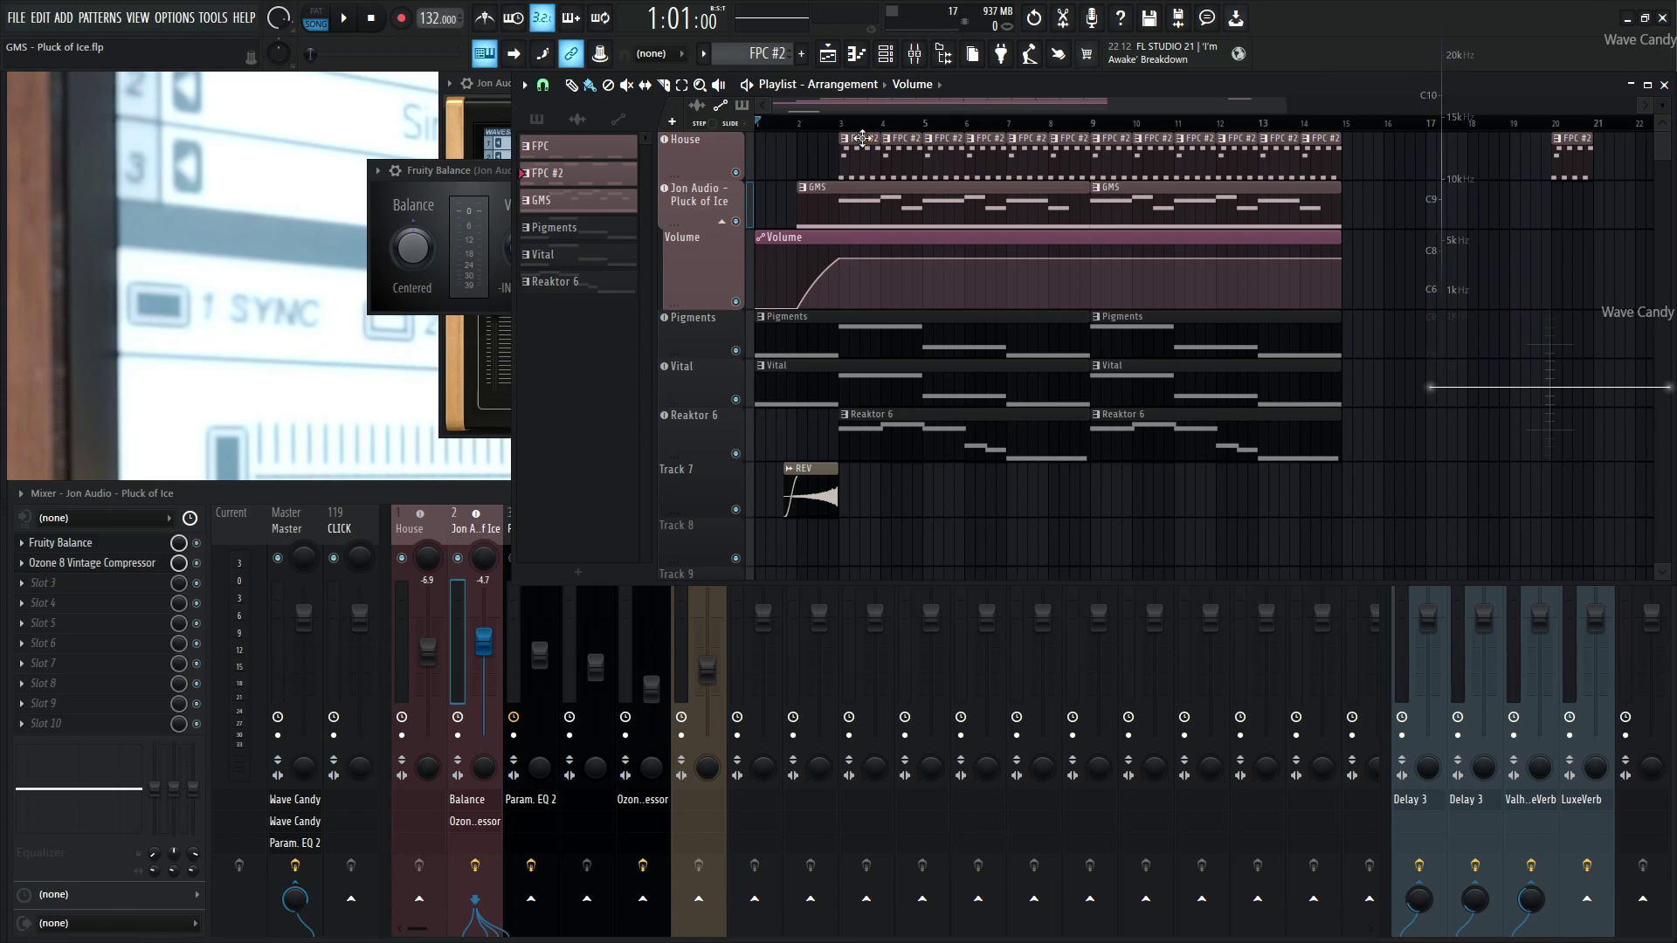
key("space")
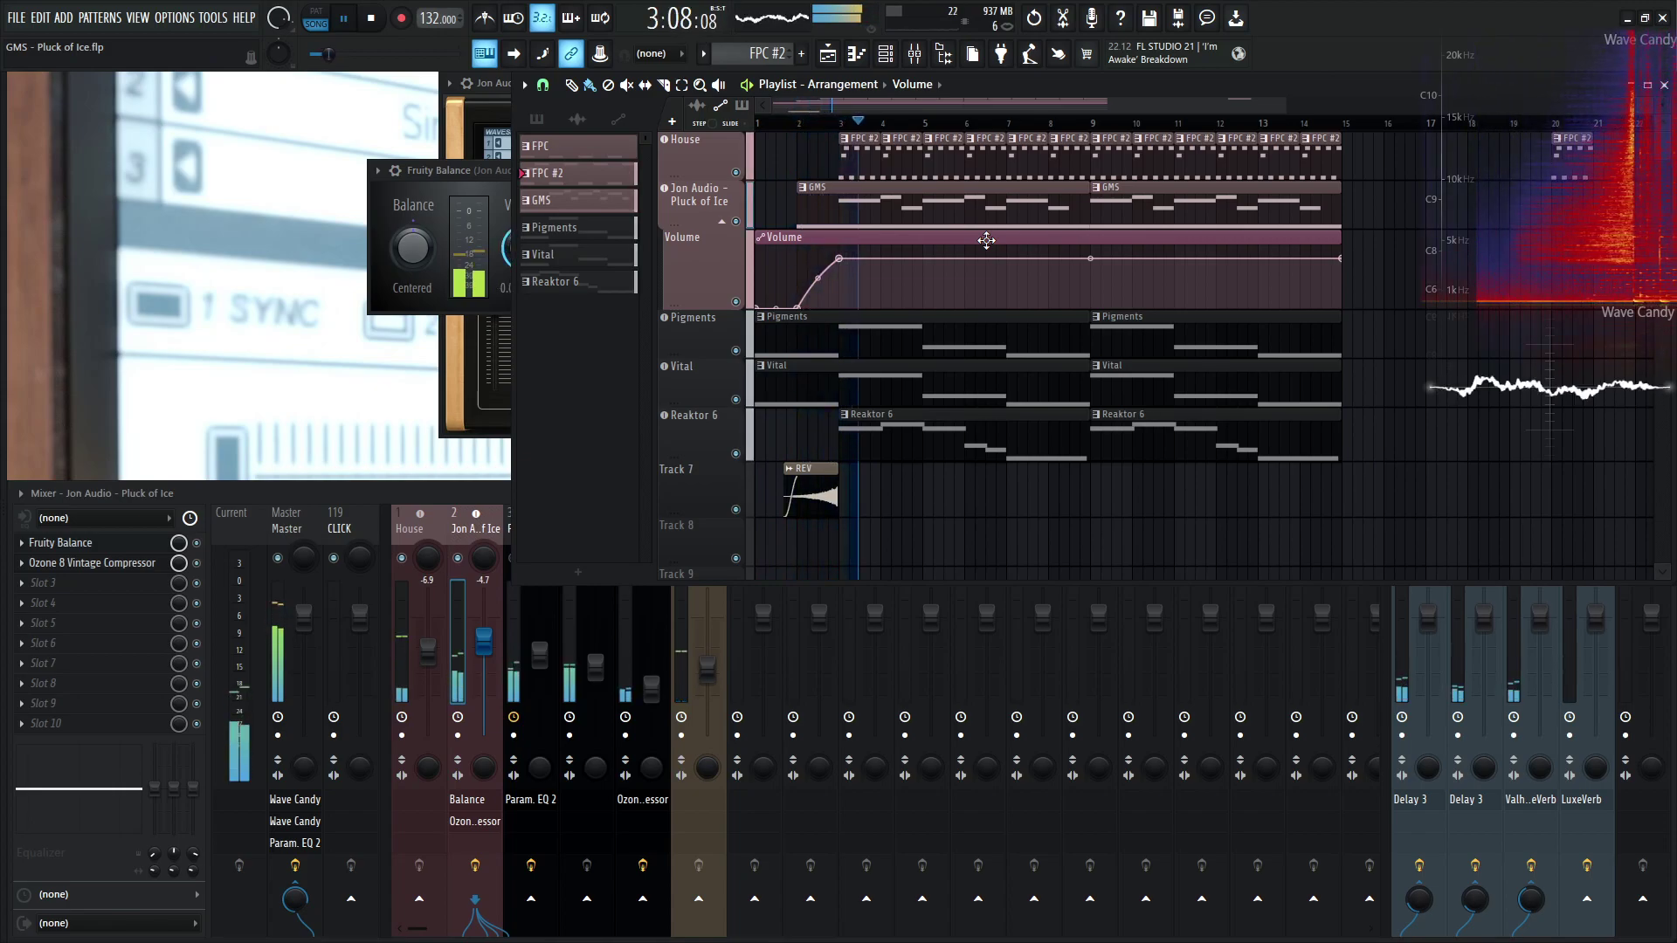
key("space")
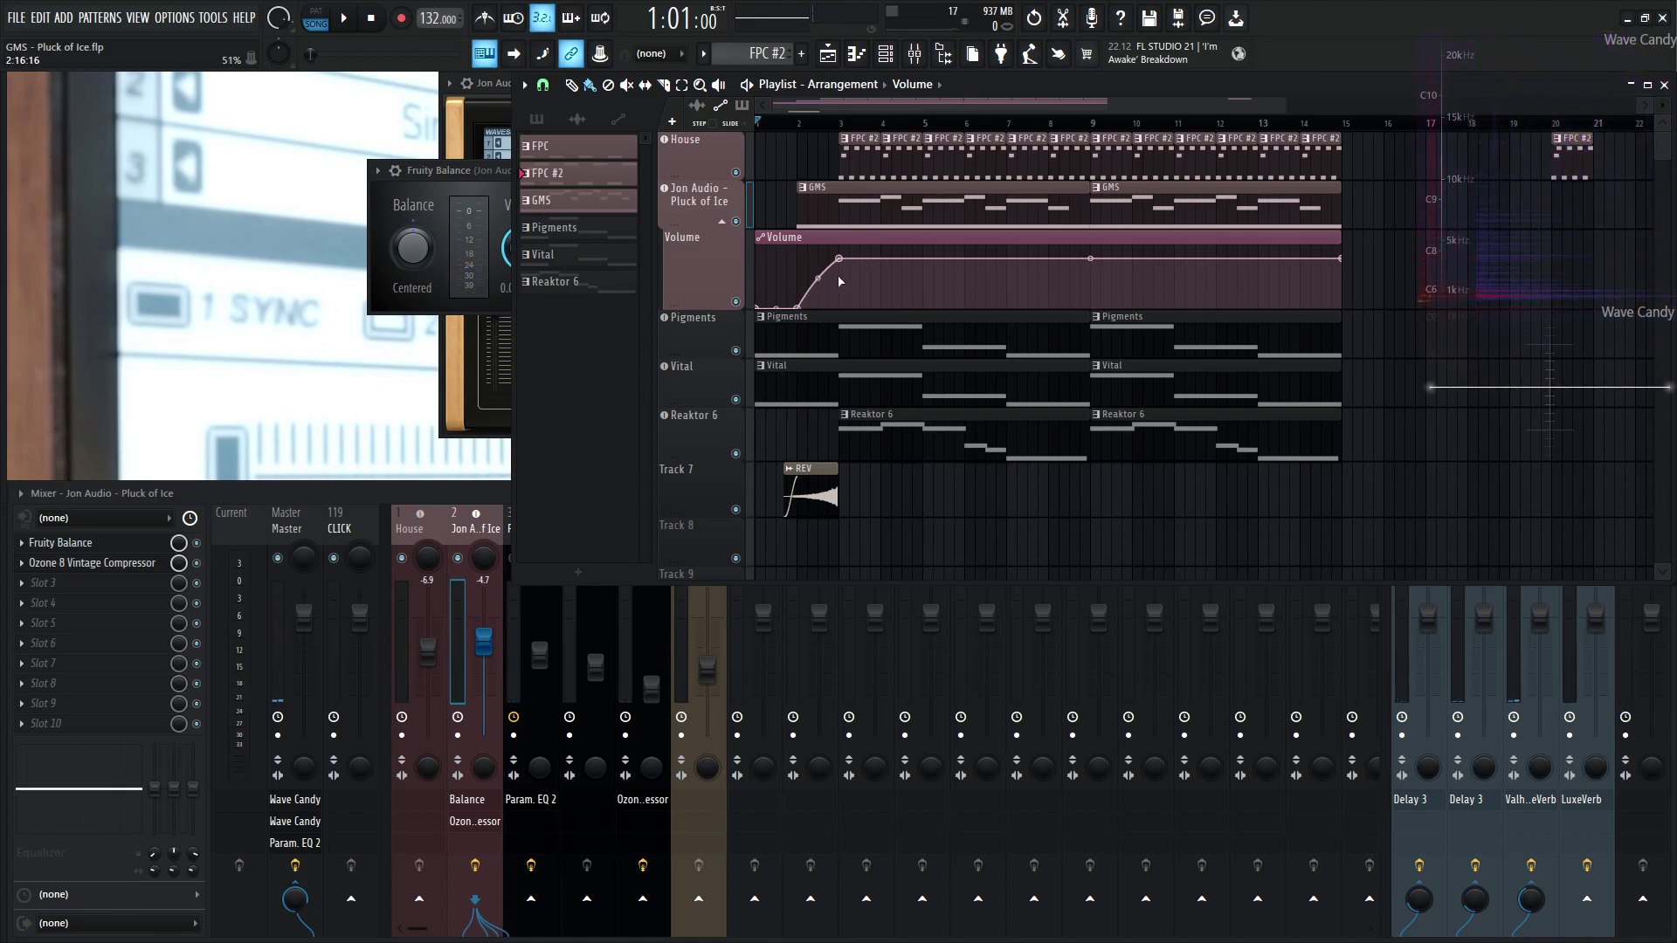
Move the Fruity Balance window clear of the playlist and collapse the Pluck of Ice track's Volume automation
left_click(504, 201)
left_click_drag(510, 172, 399, 172)
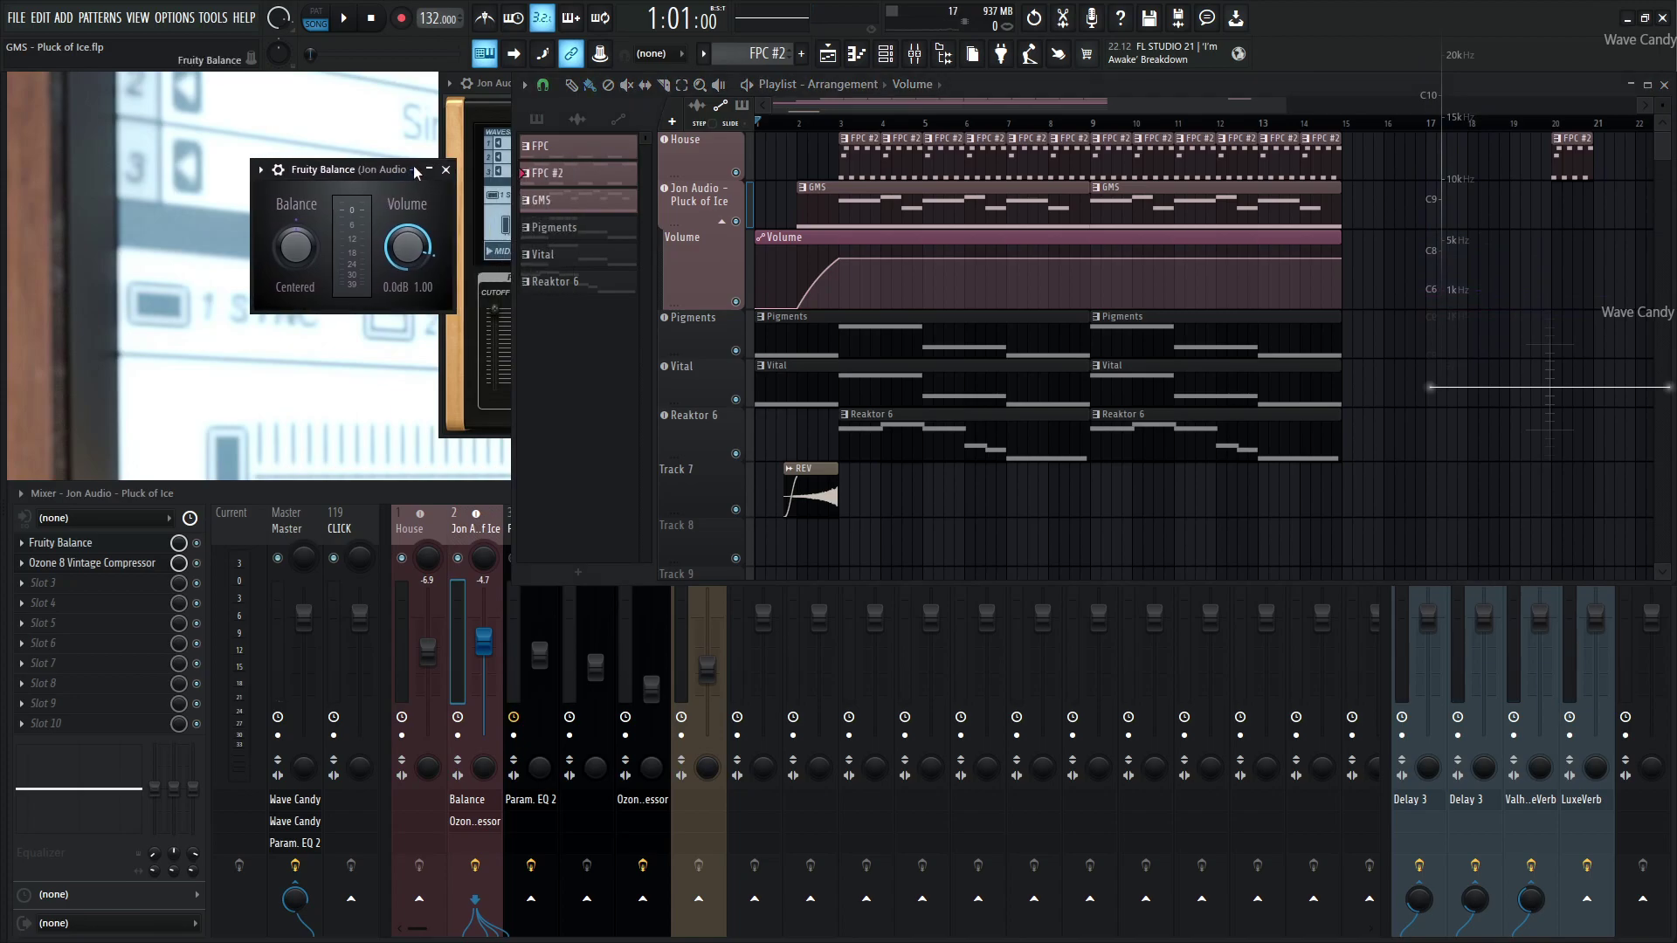
left_click(482, 496)
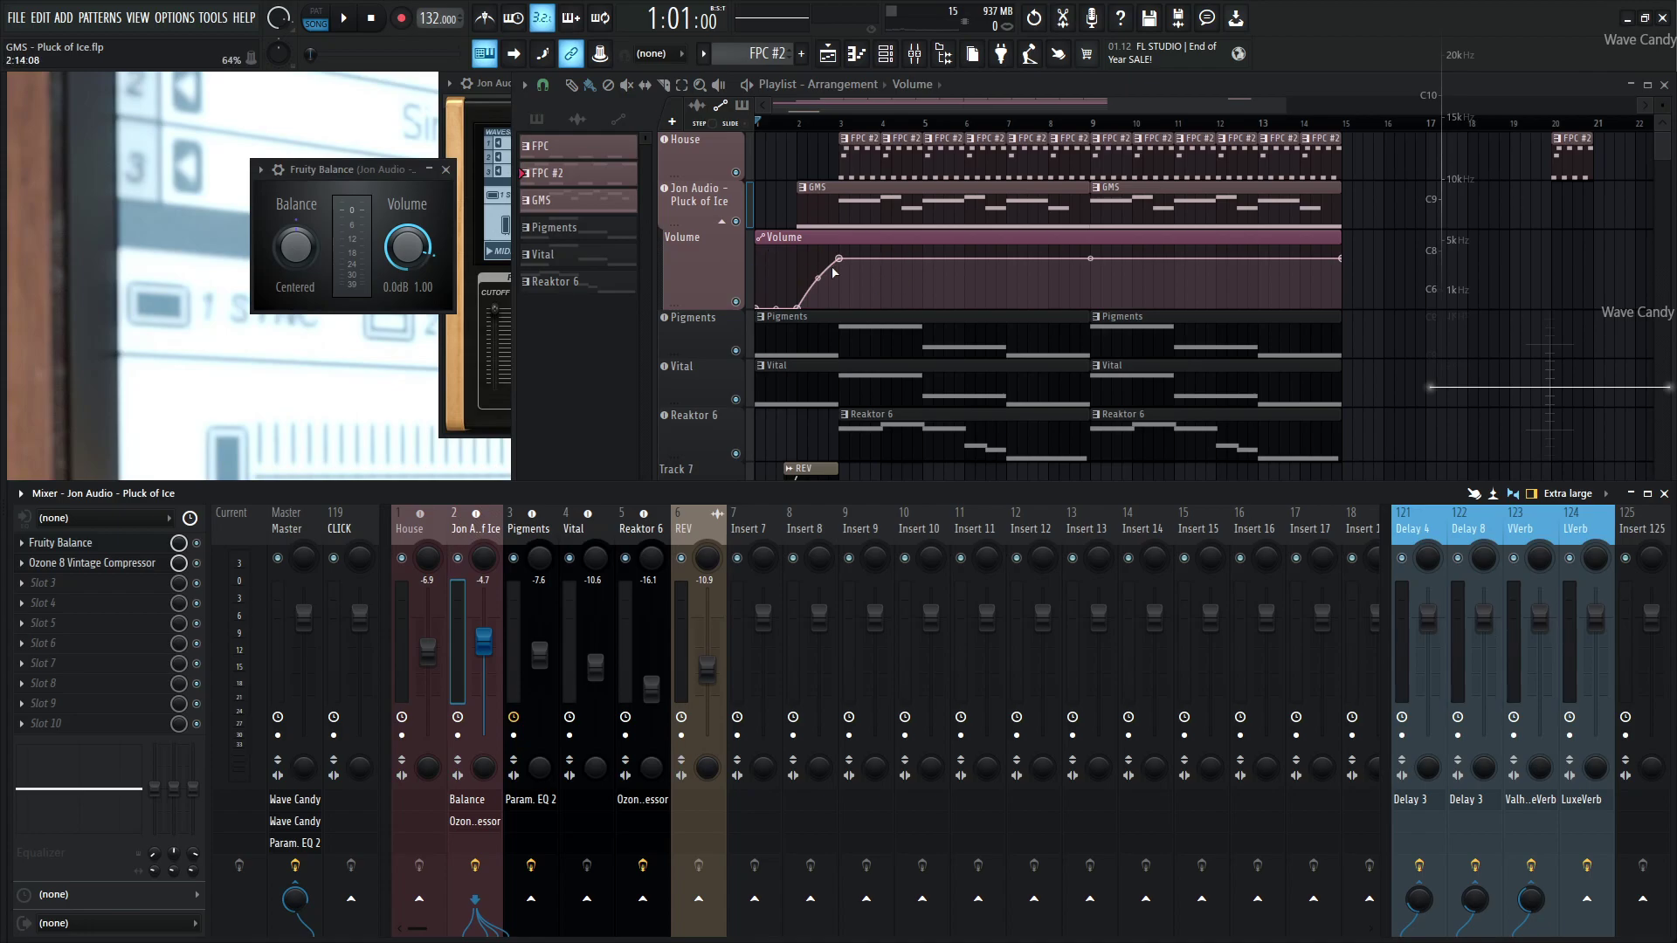
left_click(721, 221)
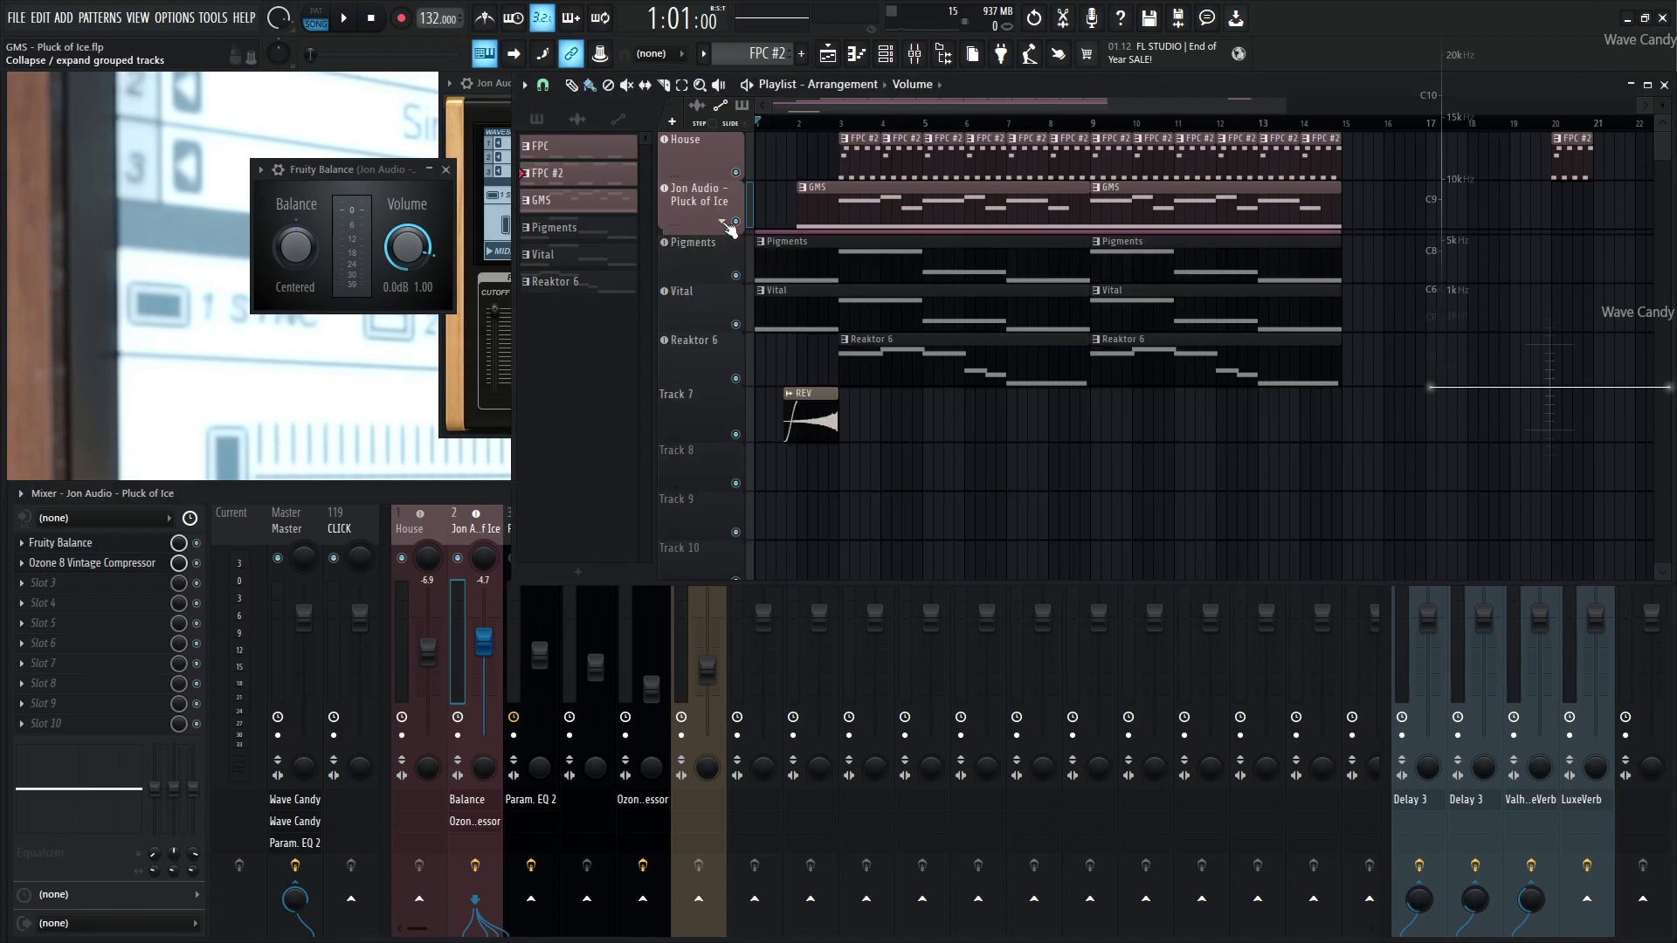
Examine the Ozone 8 Vintage Compressor settings on the Pluck of Ice mixer track and close the plugin
left_click(406, 505)
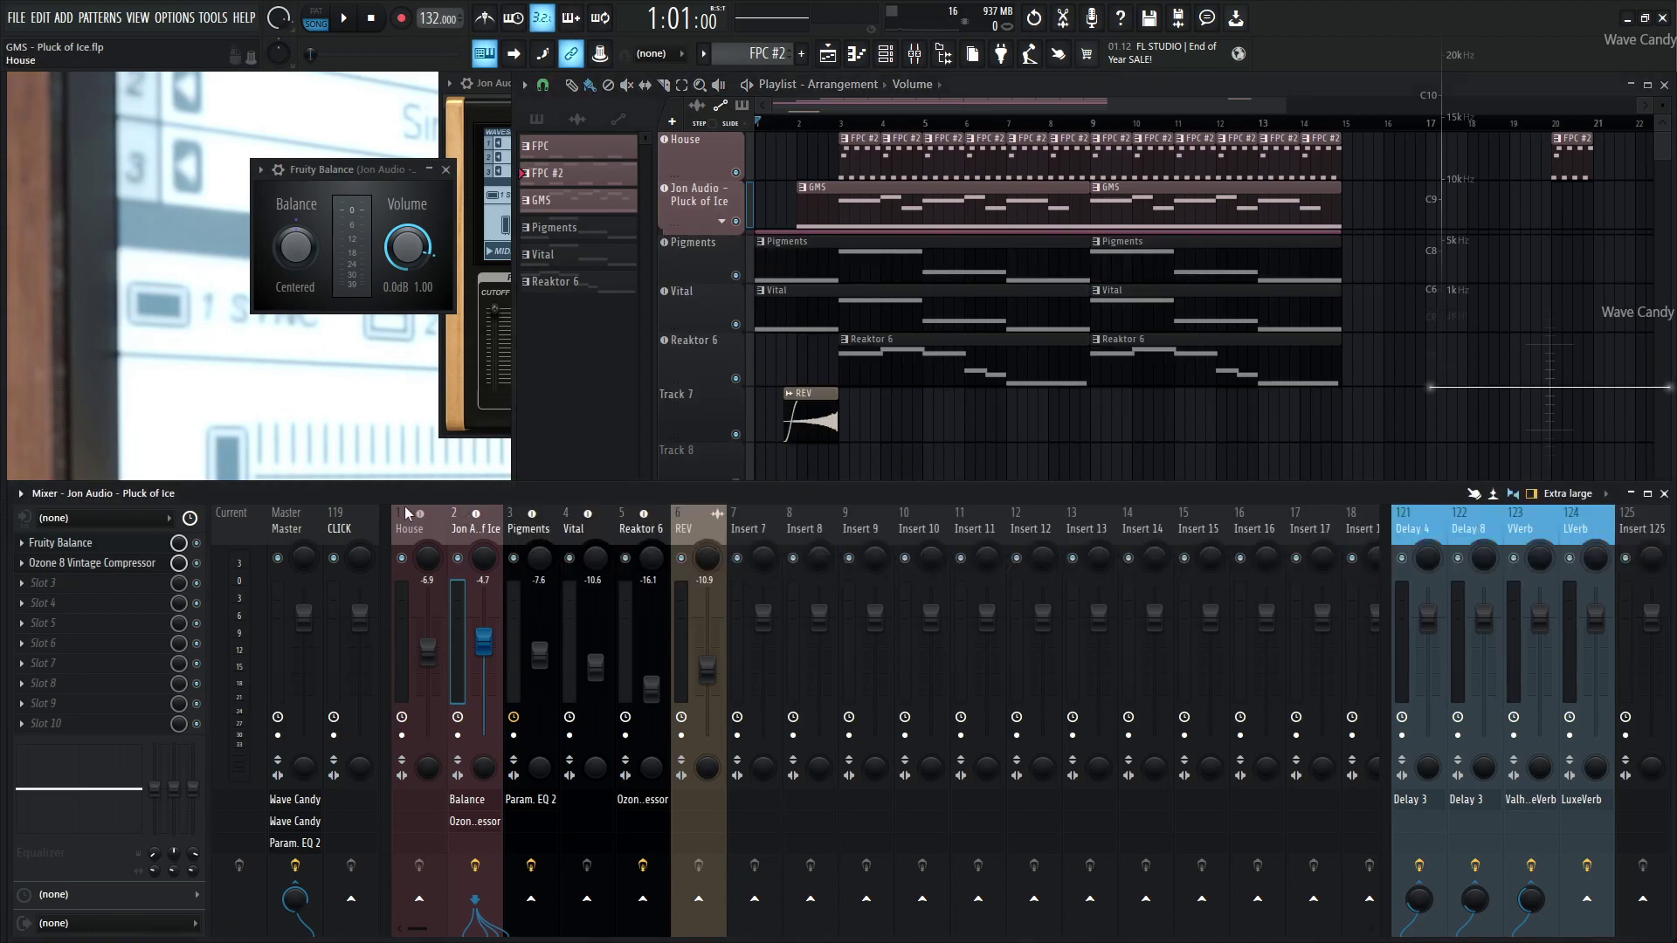
left_click(106, 564)
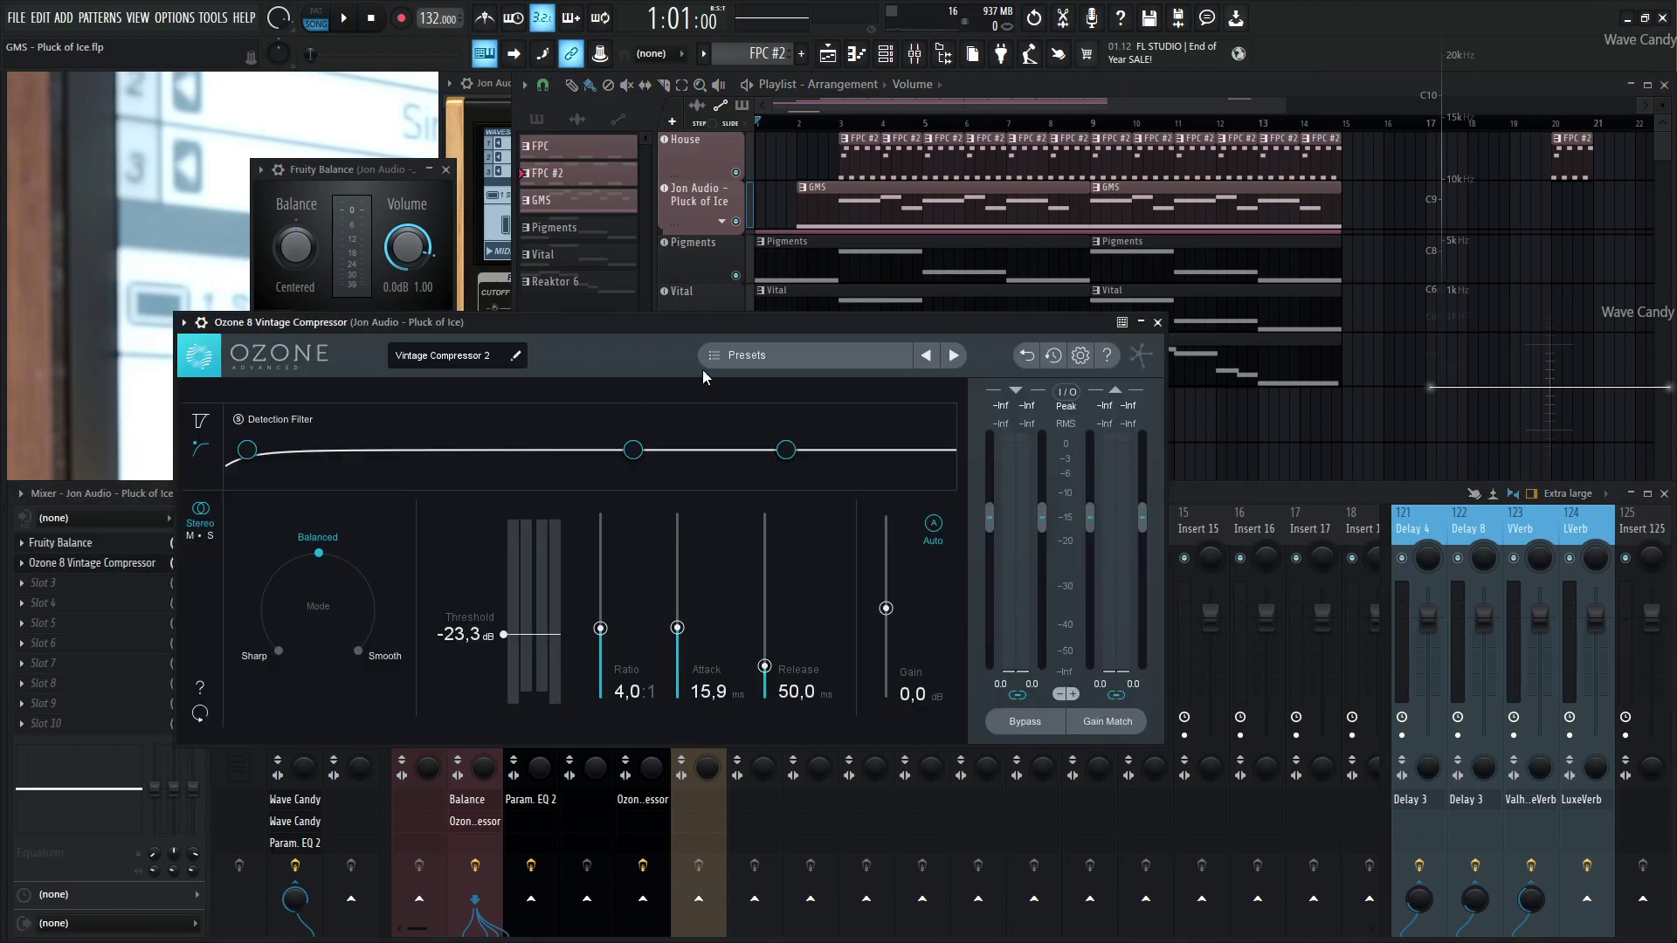
left_click_drag(857, 327, 876, 261)
left_click(1176, 256)
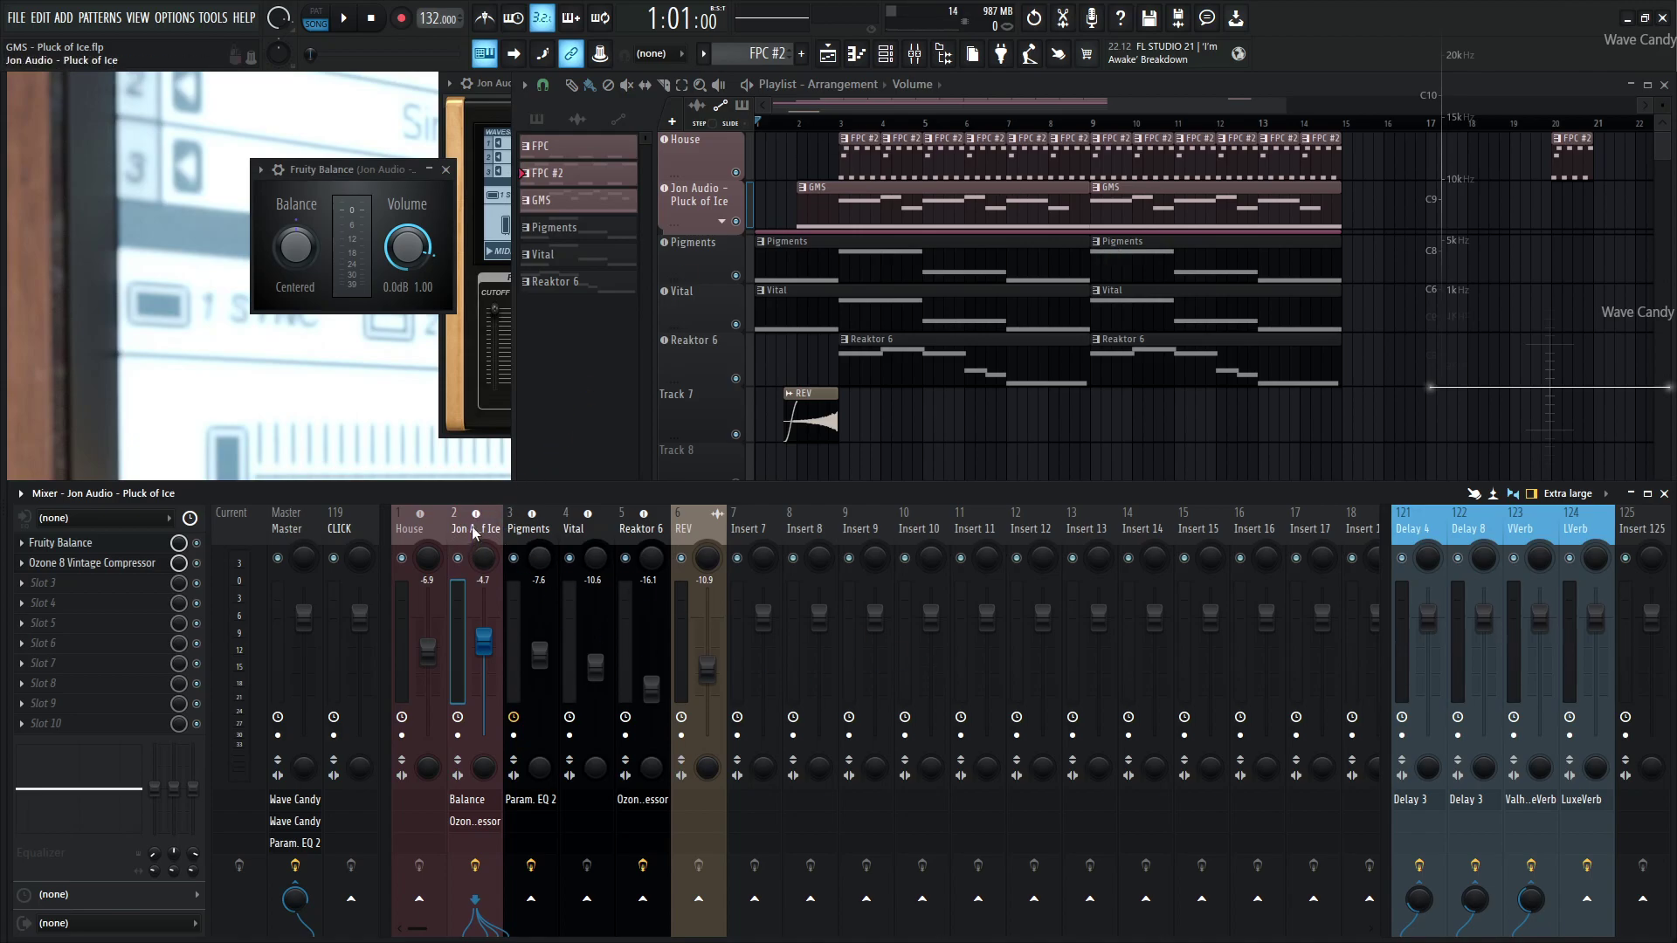
Examine the ValhallaVintageVerb settings on the VVerb mixer track, close the plugin and reselect the Pluck of Ice track
left_click(1526, 541)
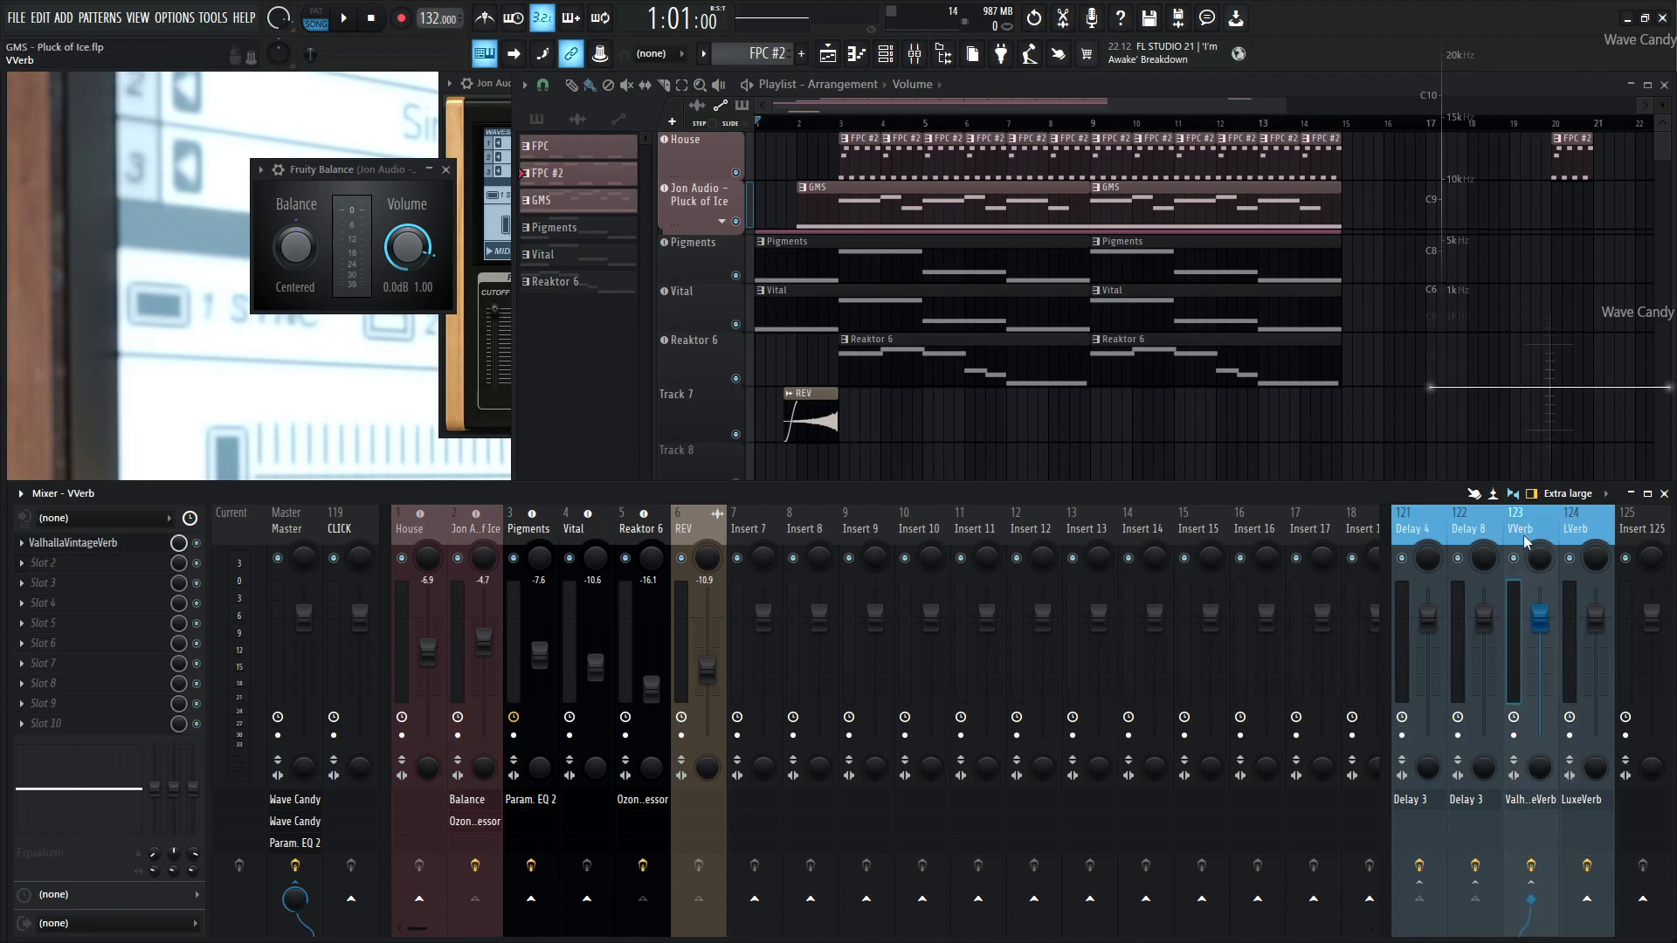
left_click(1528, 801)
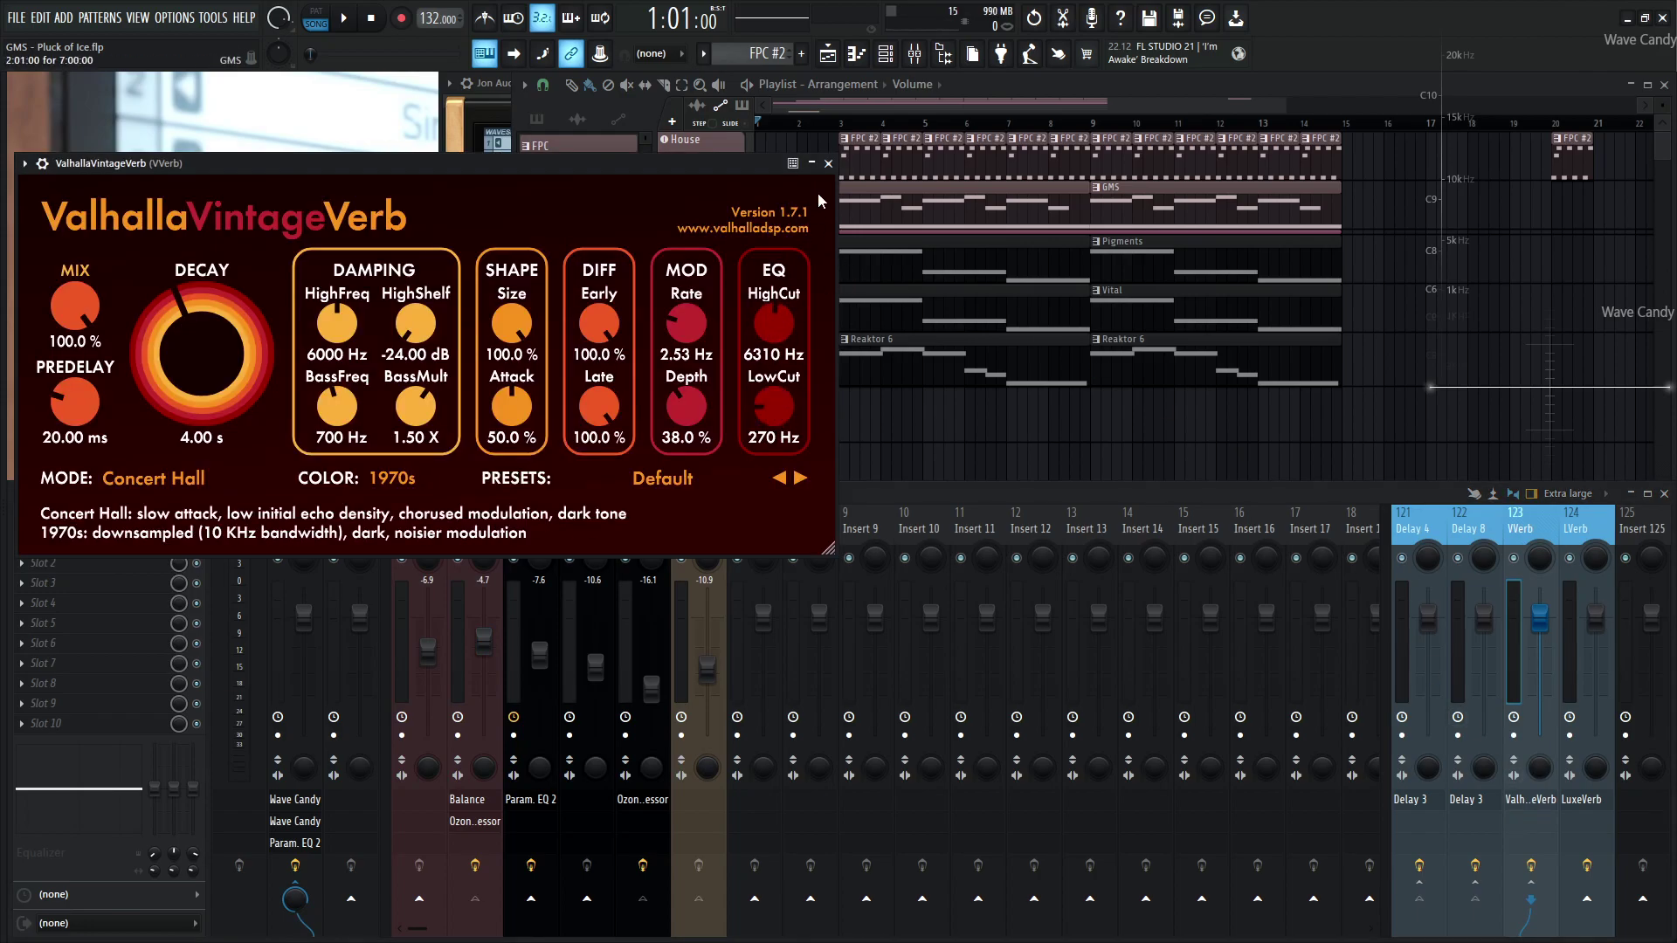
left_click(828, 164)
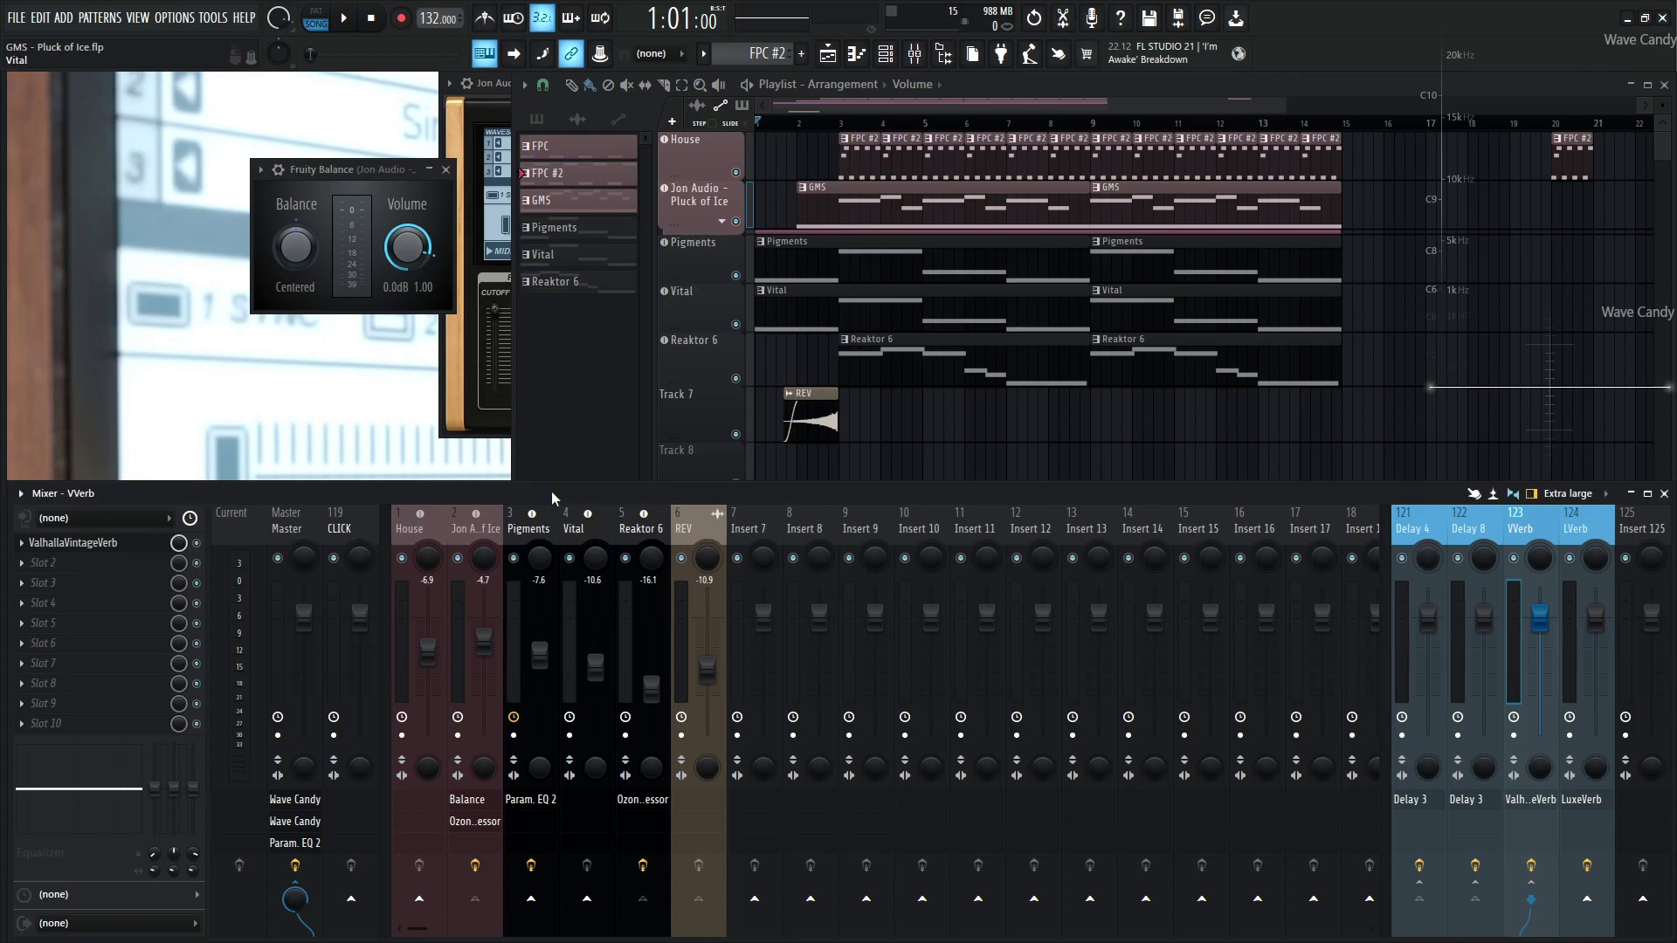
left_click(490, 533)
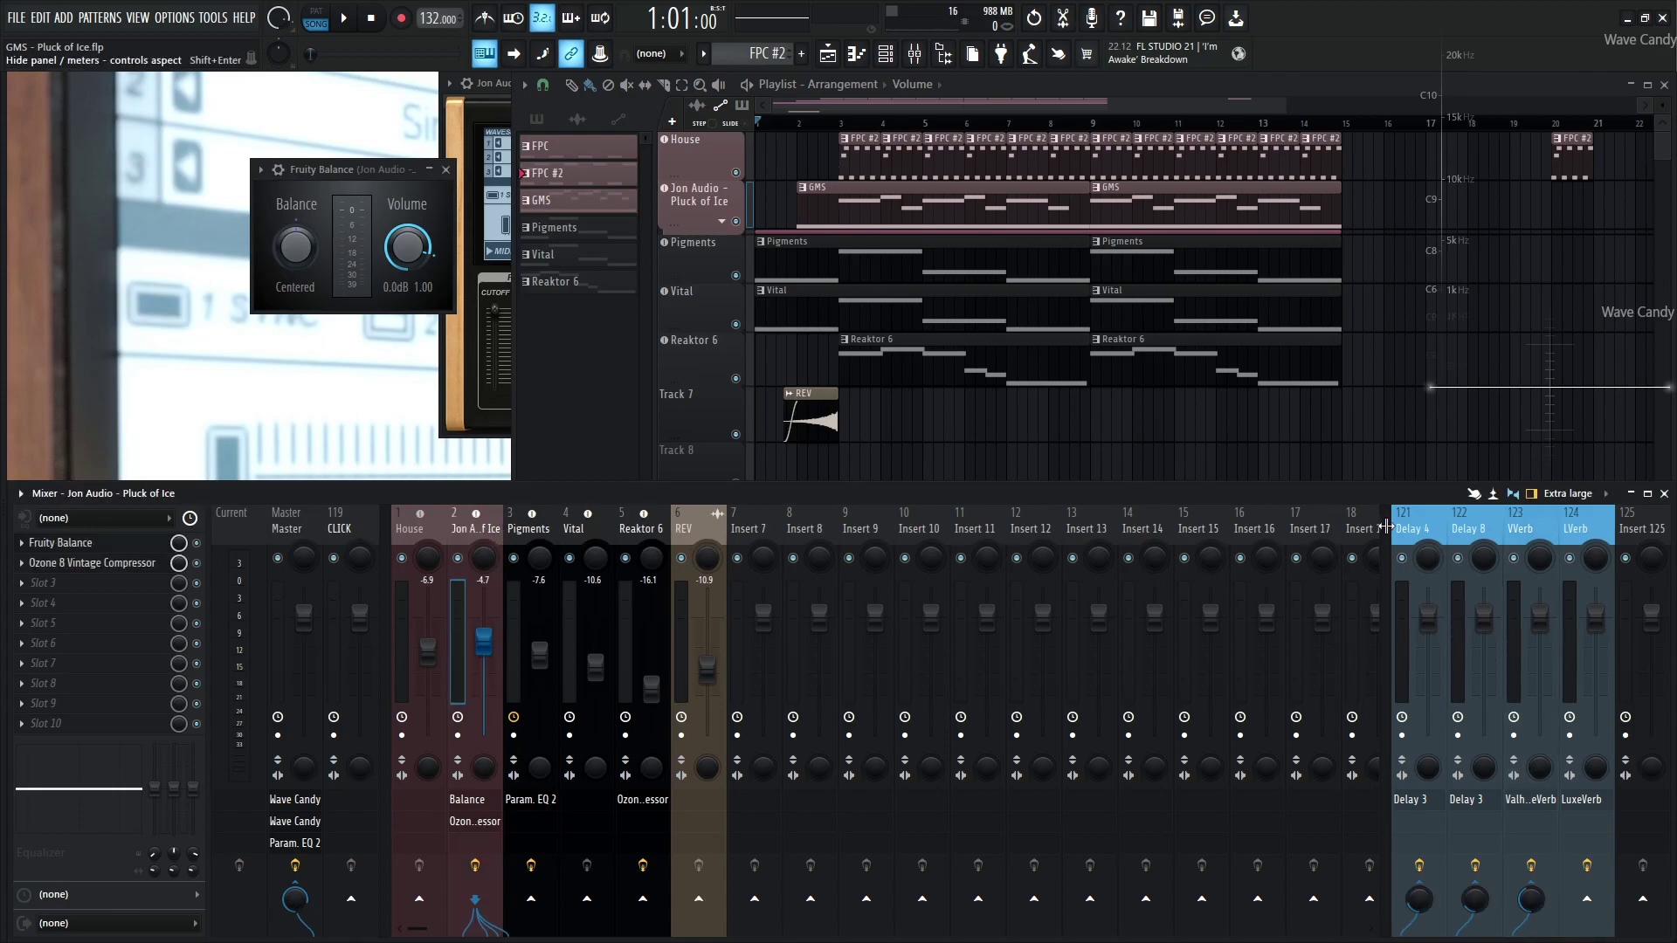
Examine the Fruity Delay 3 time settings on the Delay 4 and Delay 8 mixer tracks, and close both plugins
left_click(1410, 799)
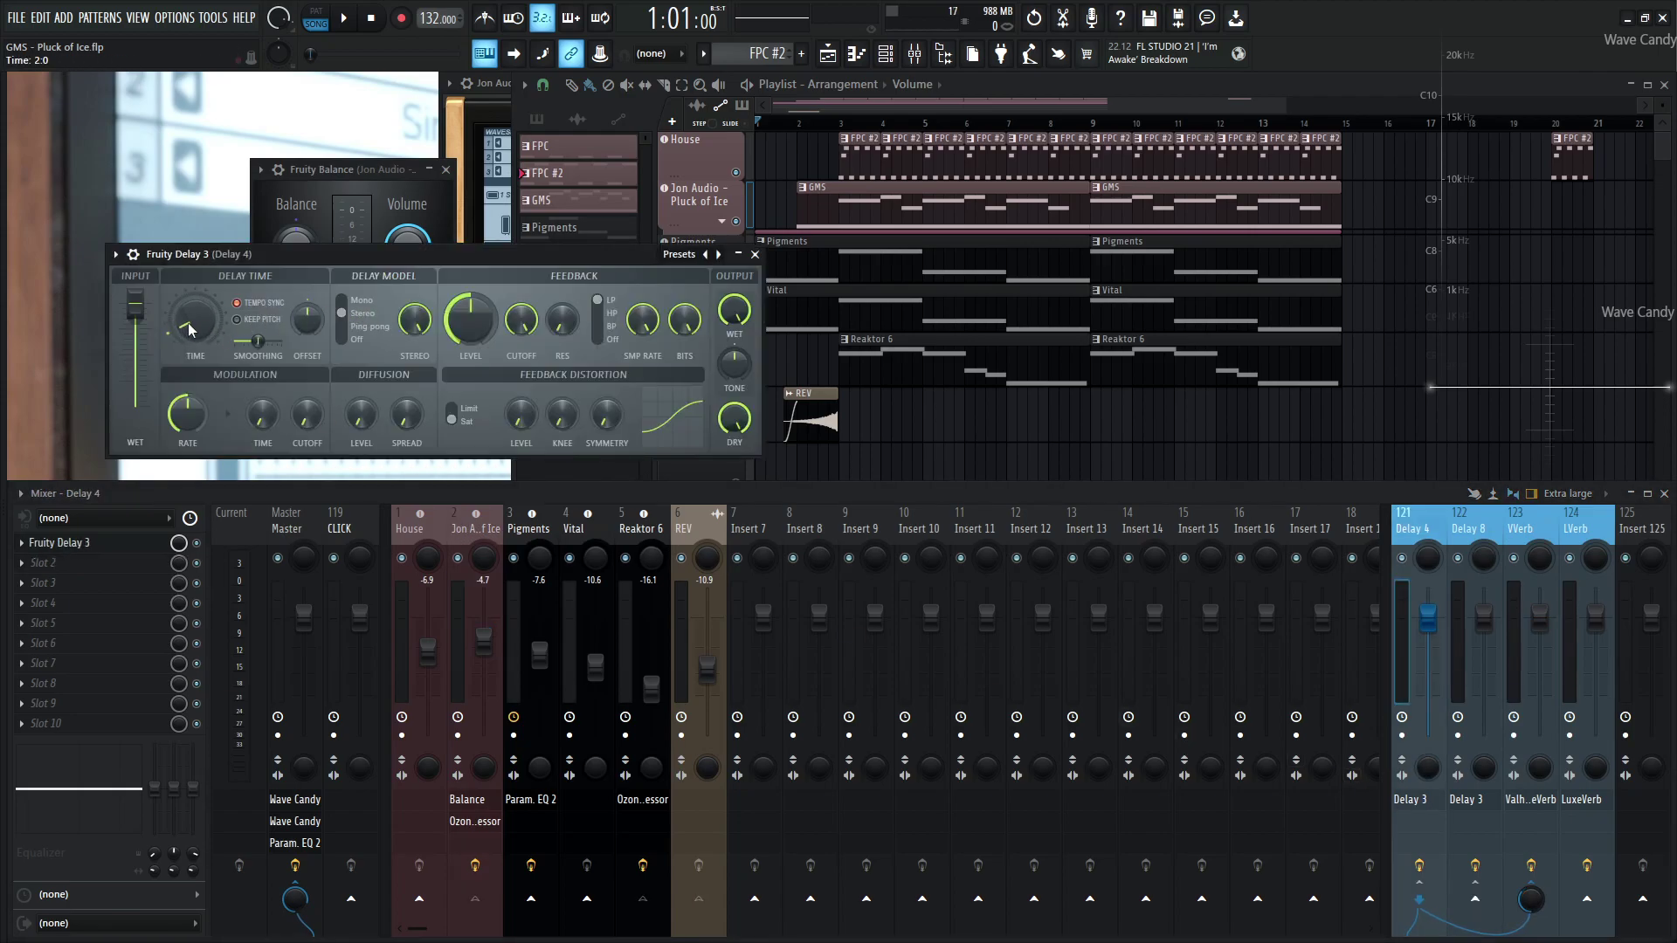
left_click(1489, 640)
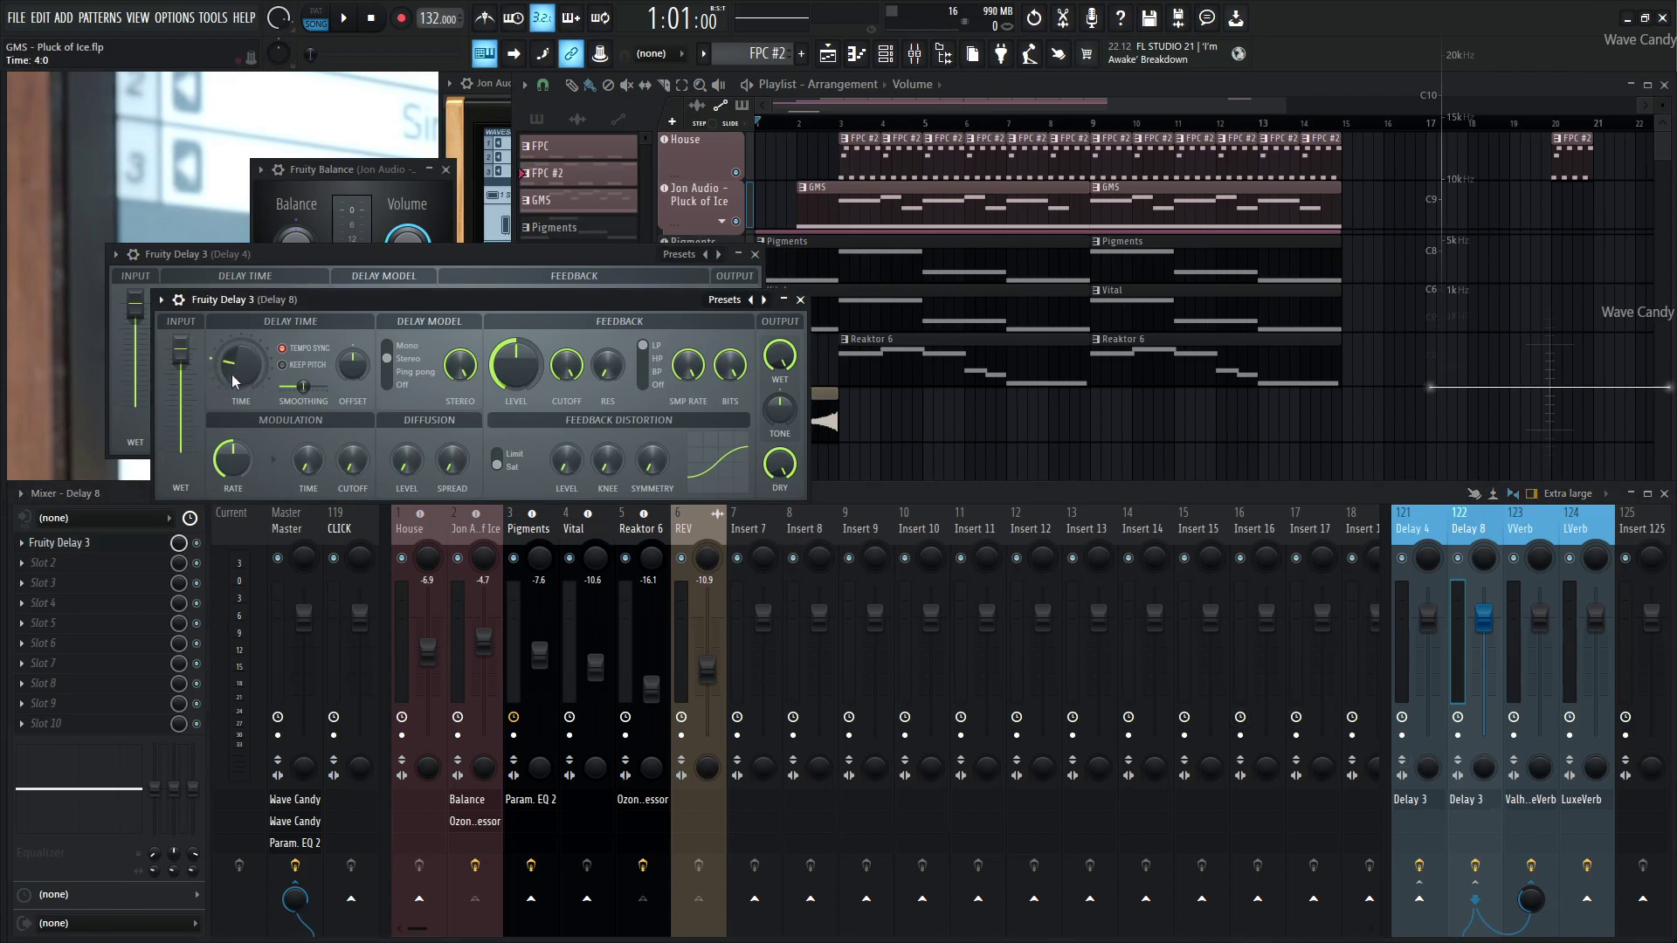
left_click(800, 300)
left_click(755, 254)
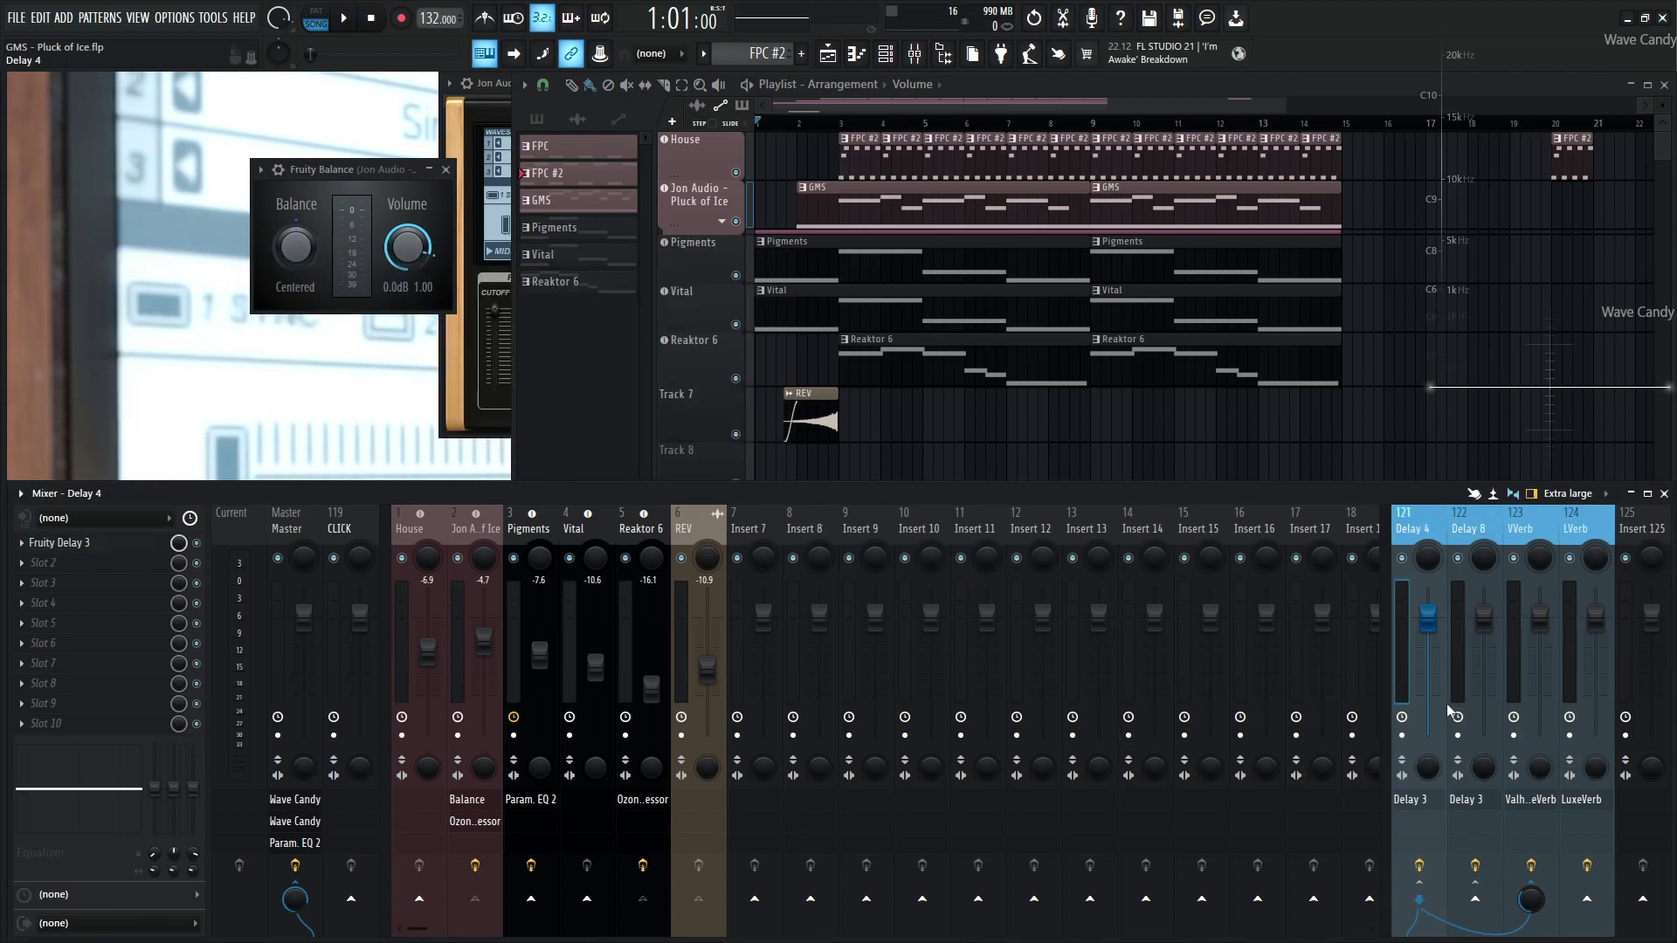
Compare the routing of the Delay 4 and Delay 8 mixer tracks and reselect the Pluck of Ice track
left_click(1446, 535)
left_click(1427, 533)
left_click(1463, 530)
left_click(1423, 528)
left_click(1470, 529)
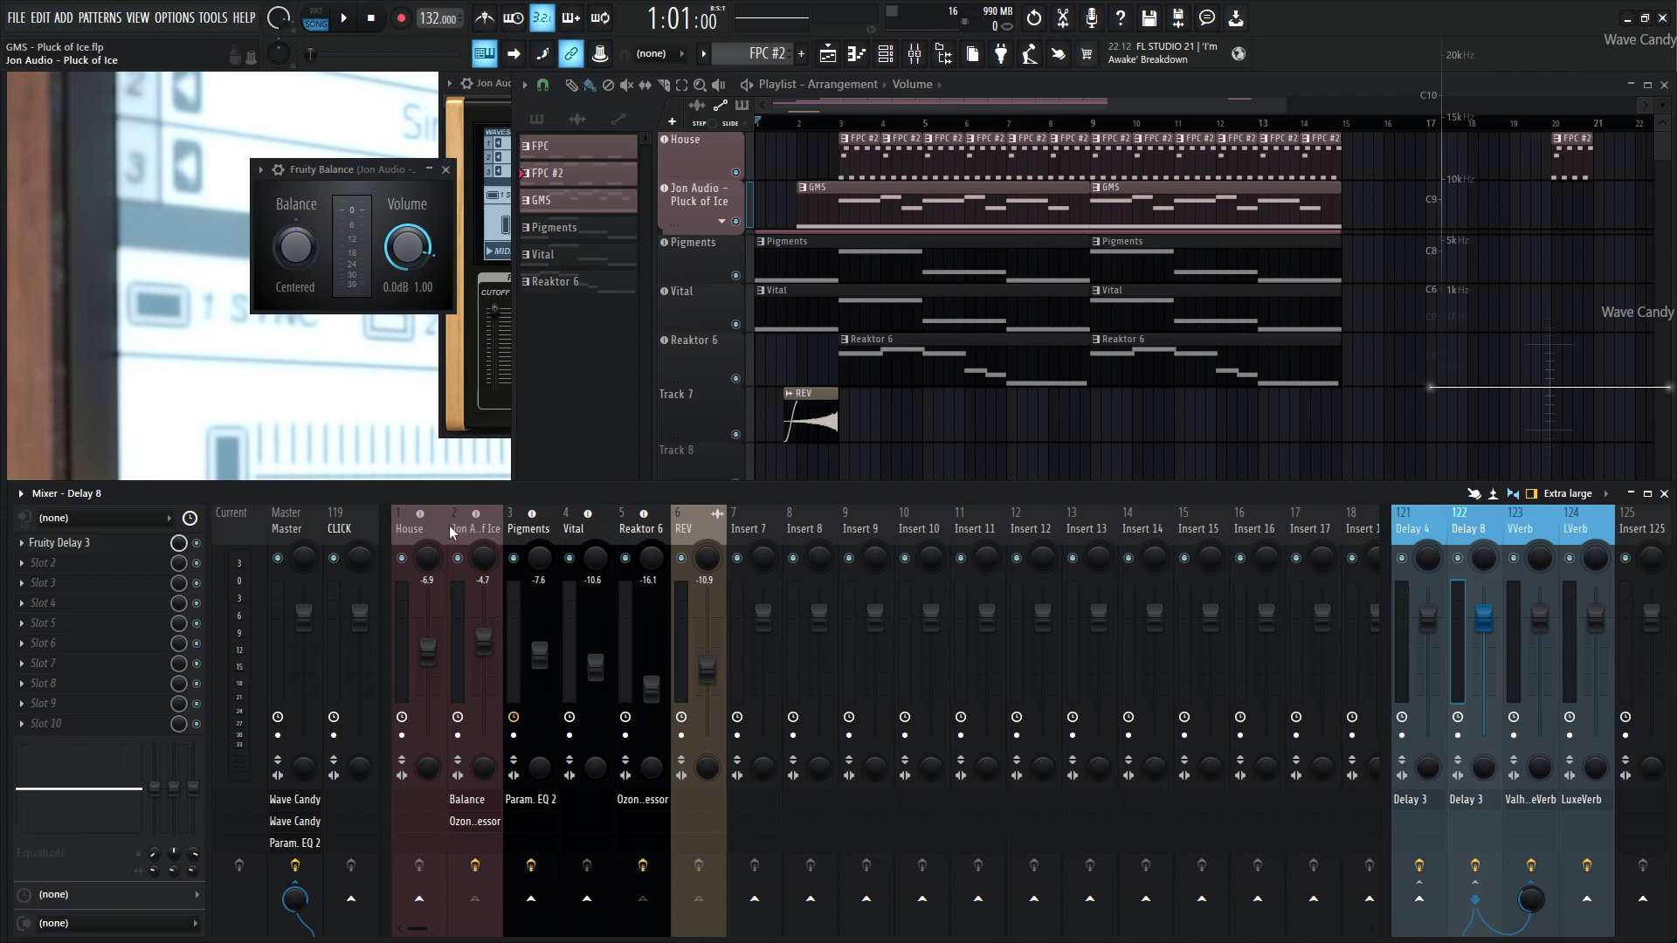
left_click(482, 542)
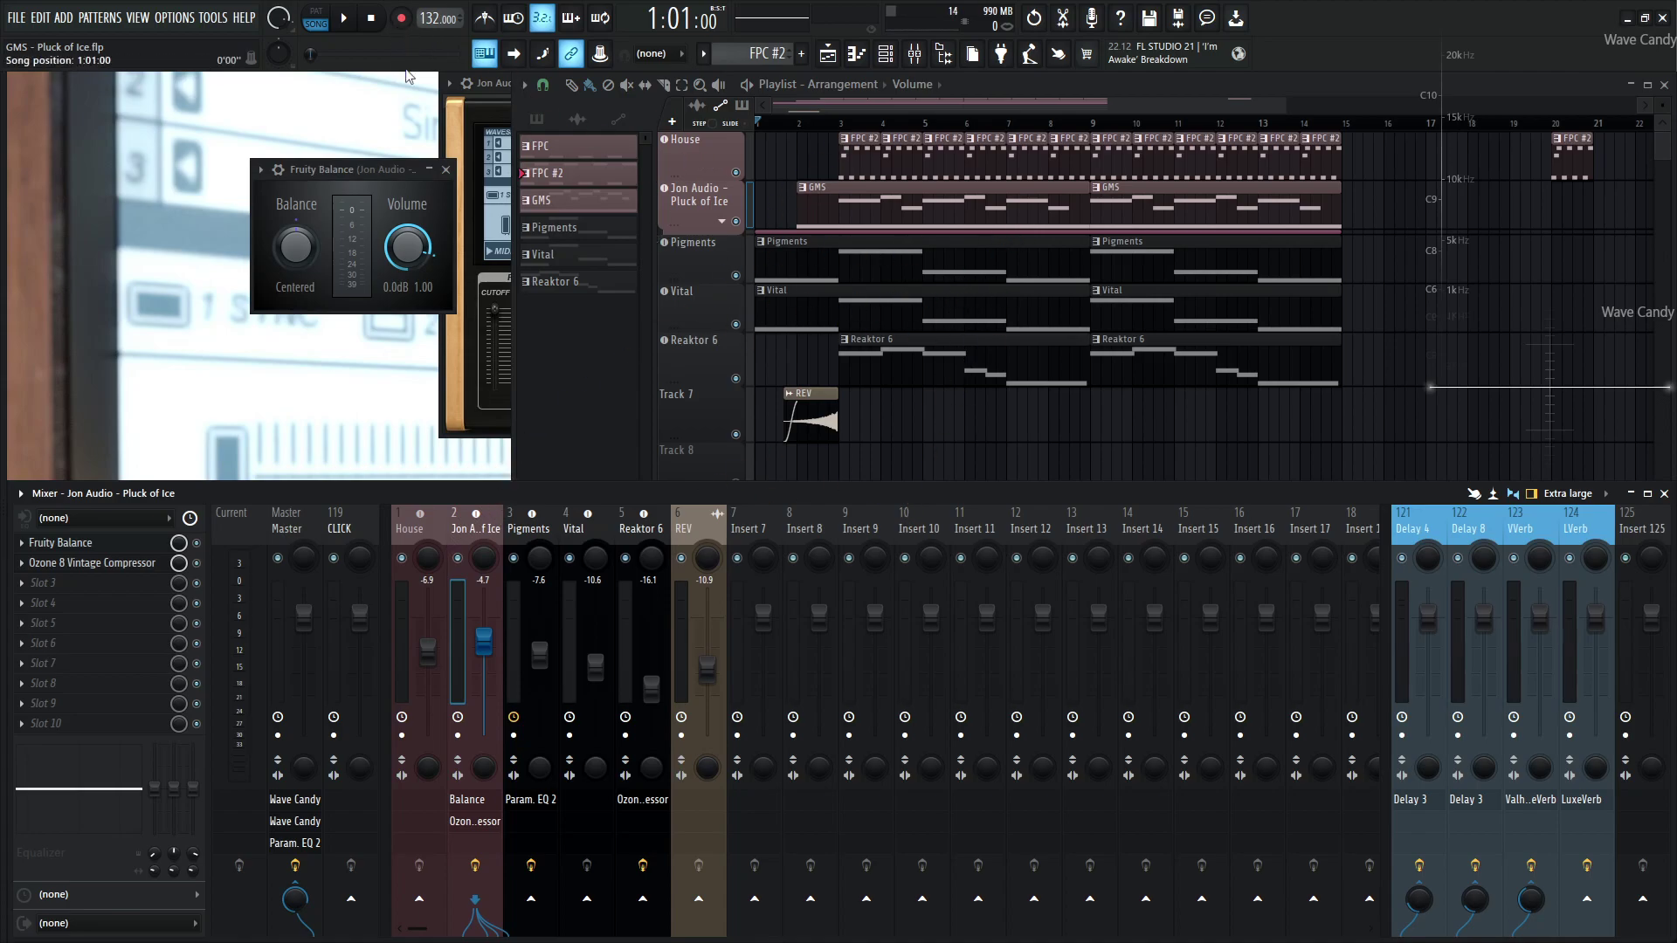
Close Fruity Balance and check the preset saving option among the GMS synth's plugin options
left_click(447, 170)
left_click(455, 143)
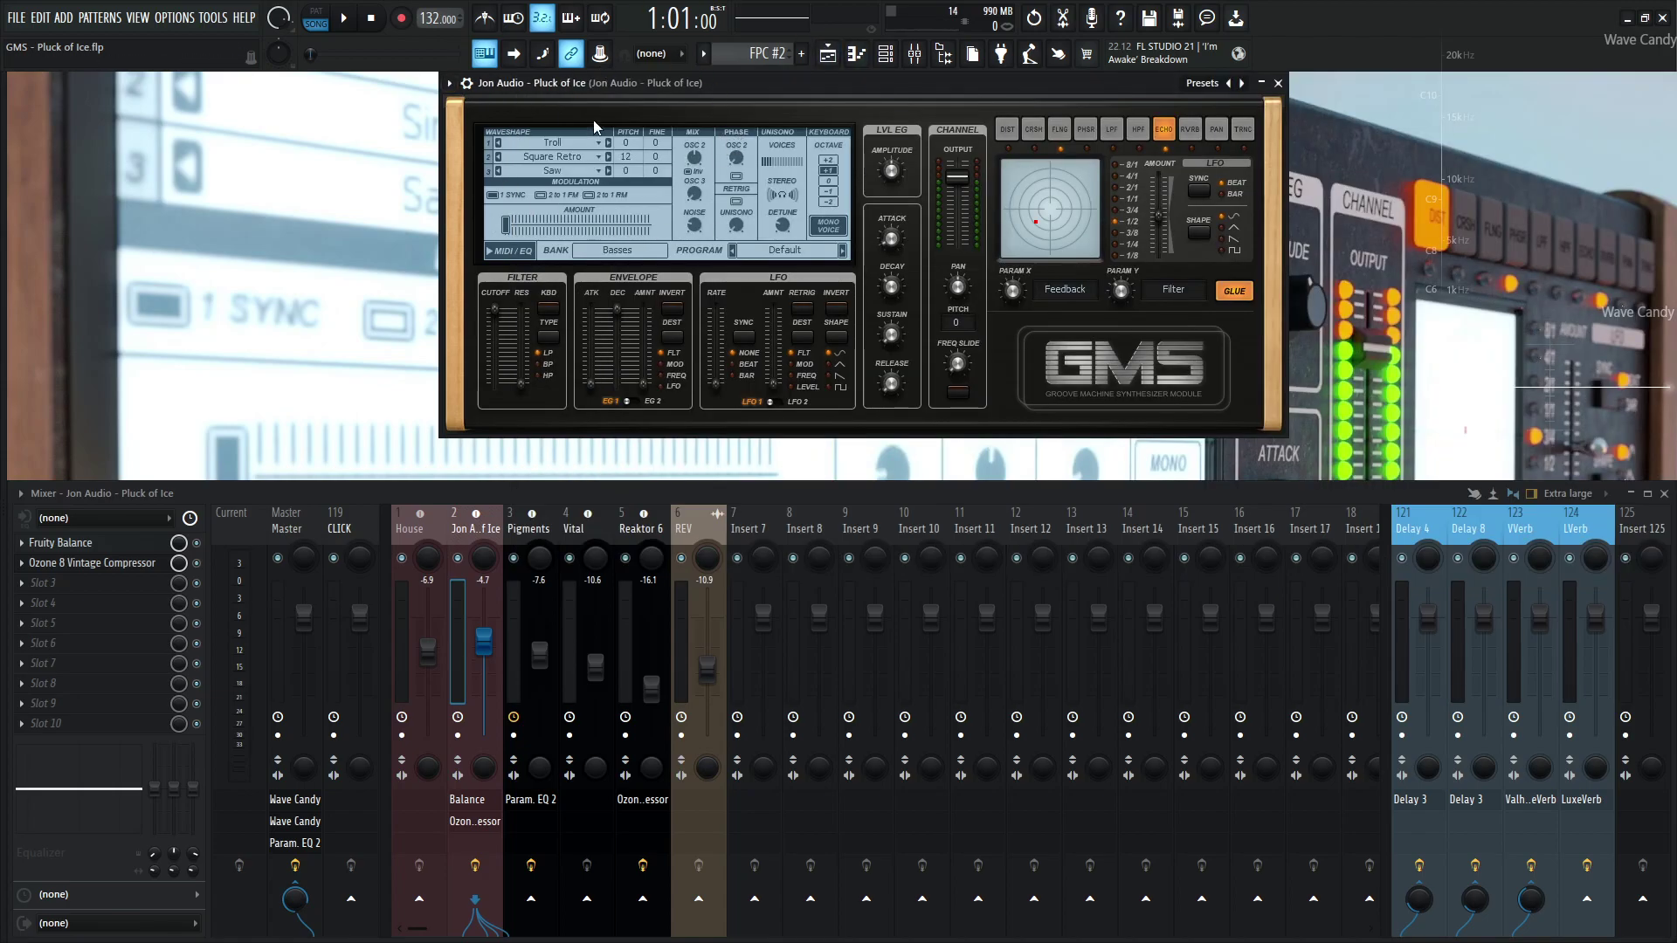
left_click(449, 83)
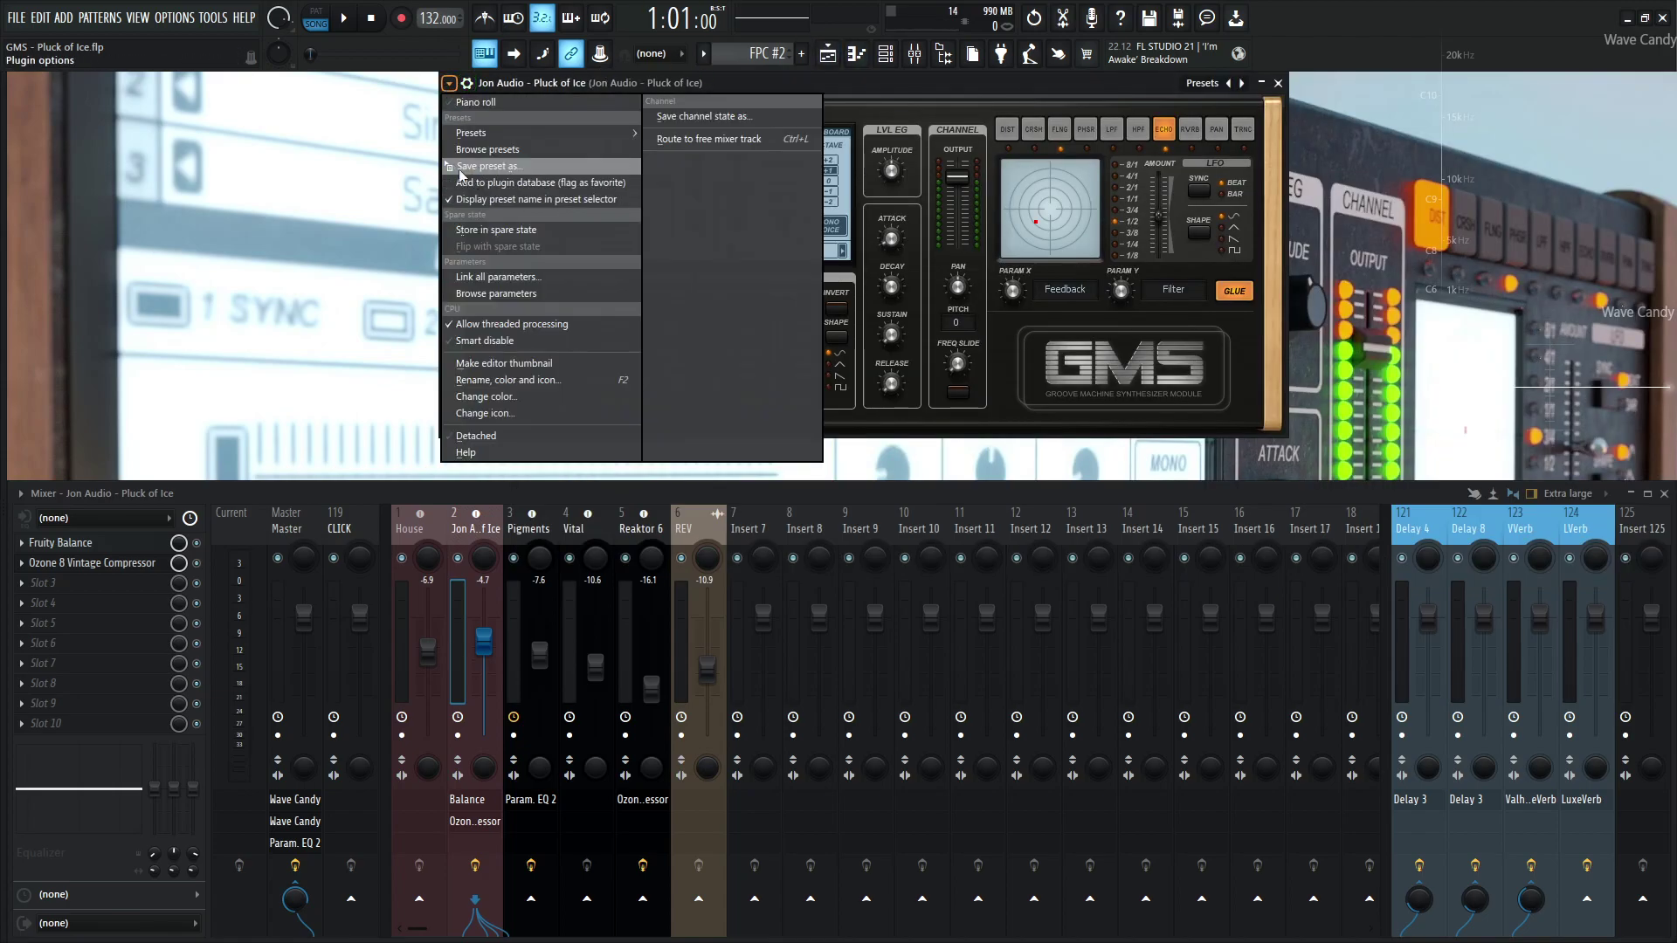
key("Escape")
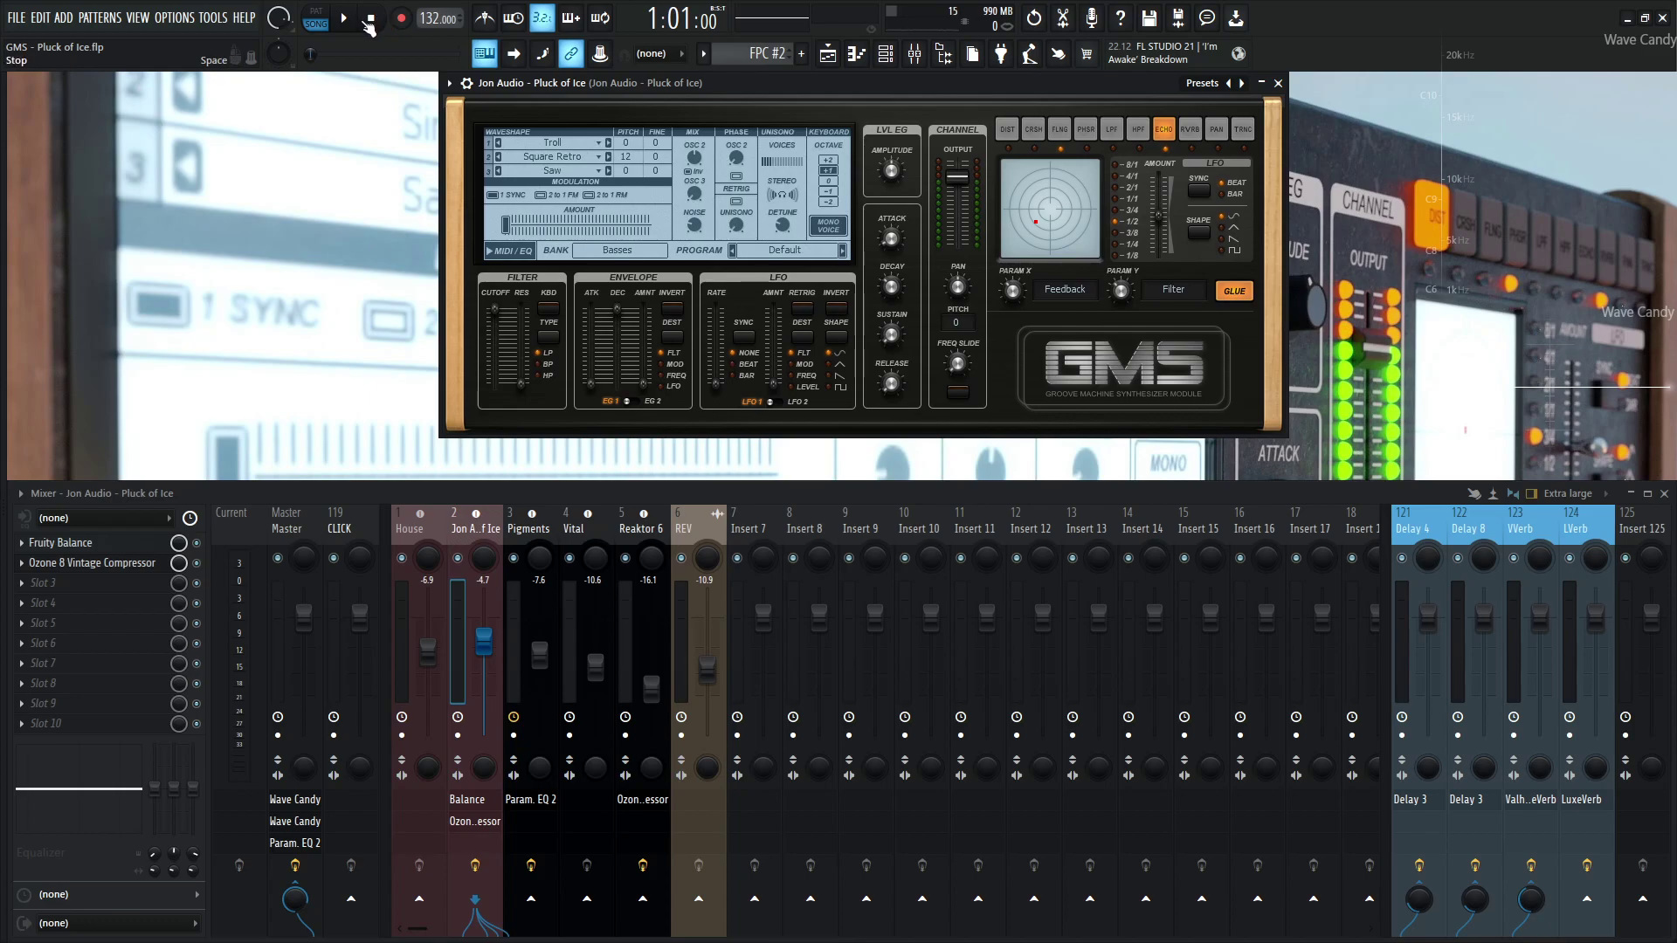
Play the arrangement with the GMS synth in view, and open and close the plugin picker
key("space")
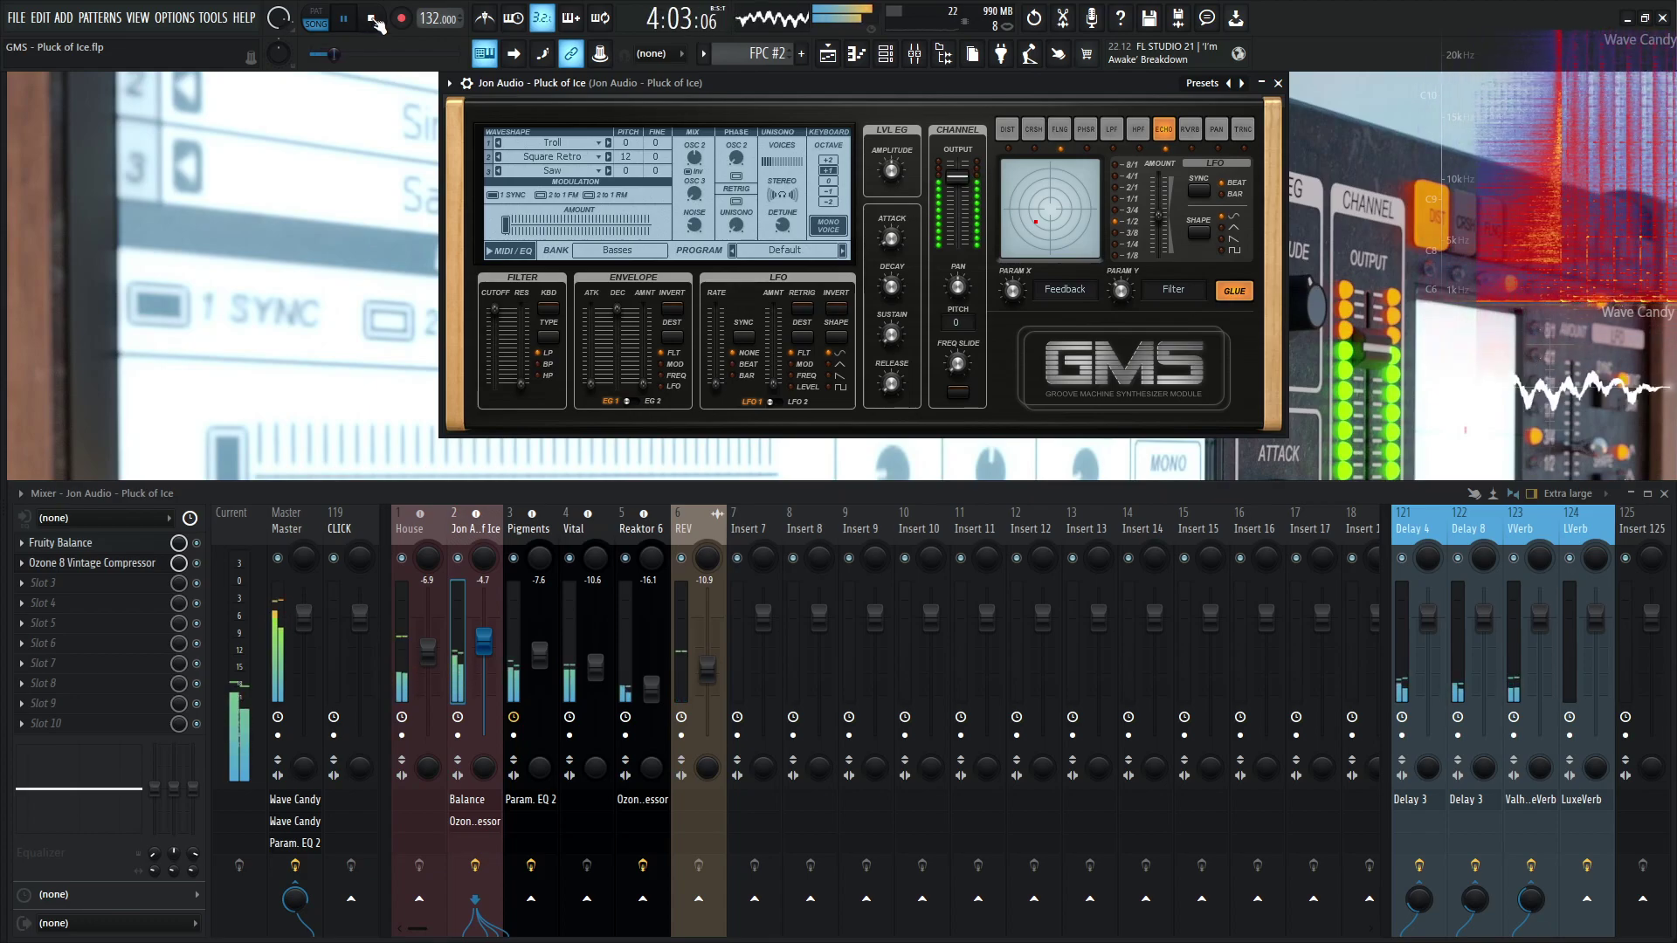
key("F8")
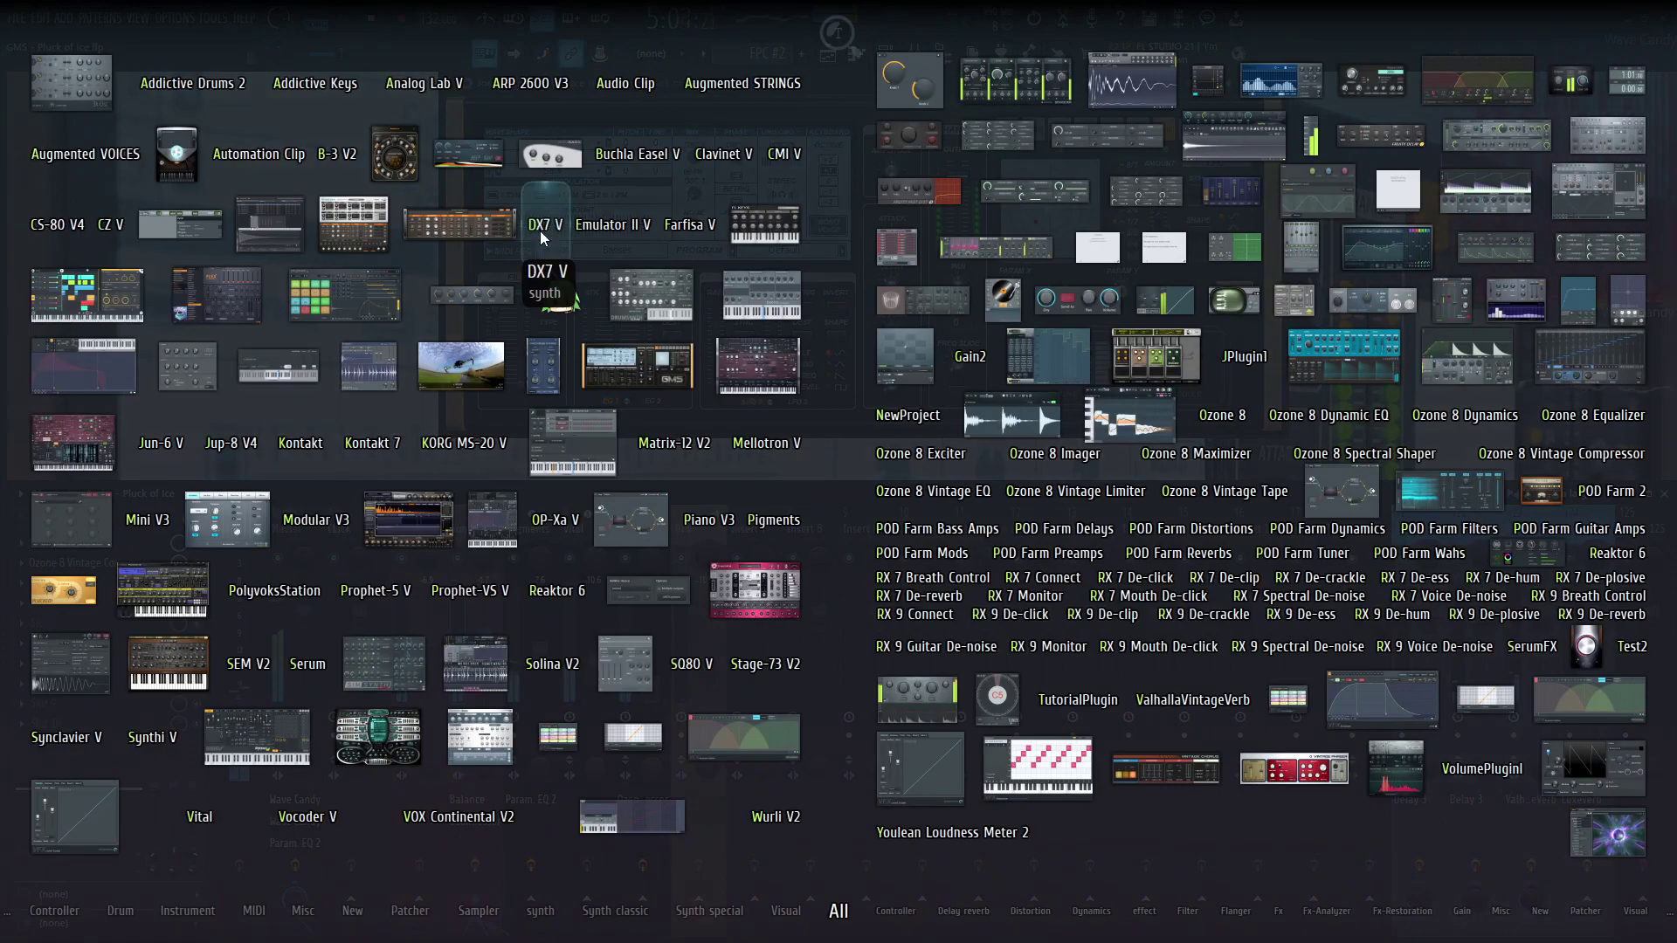
key("F8")
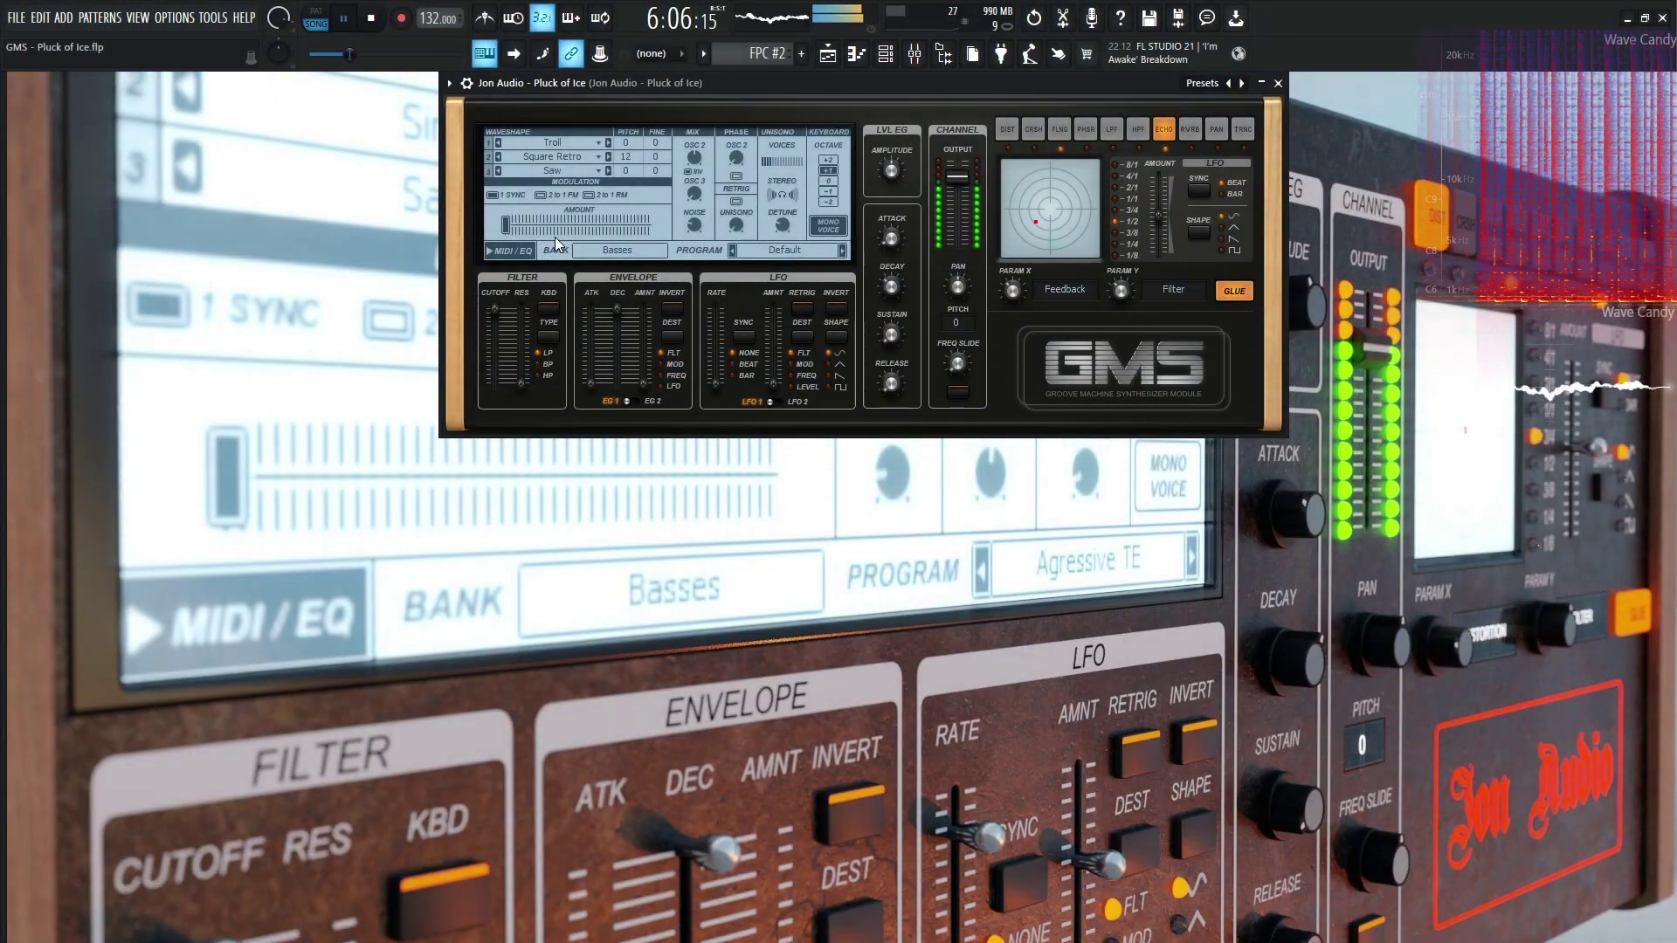